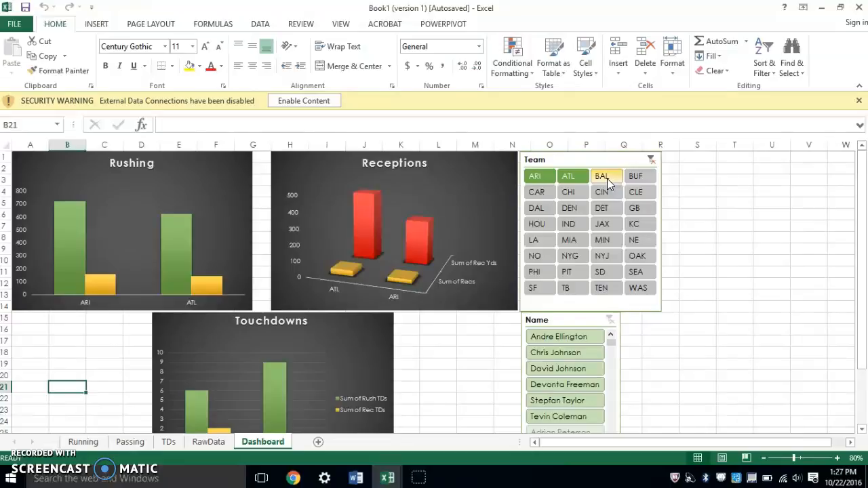
Step: Add BUF and BAL to the ARI and ATL selection in the dashboard's Team slicer
click(635, 182)
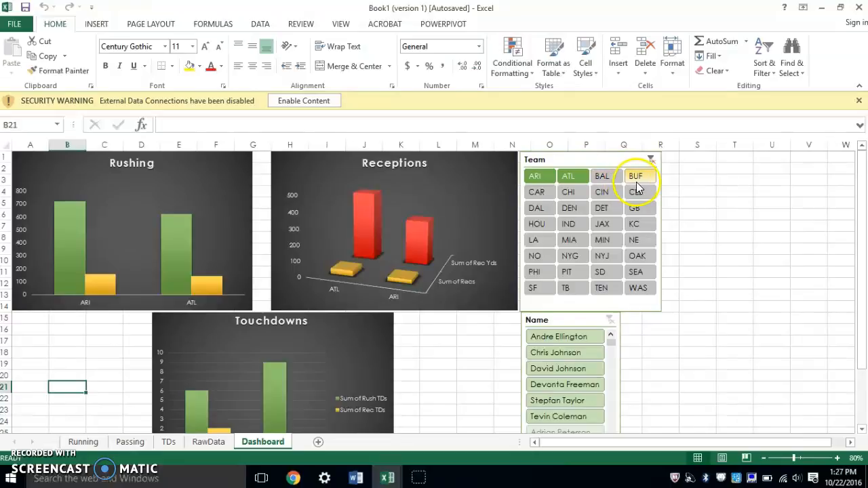
ctrl+click(600, 176)
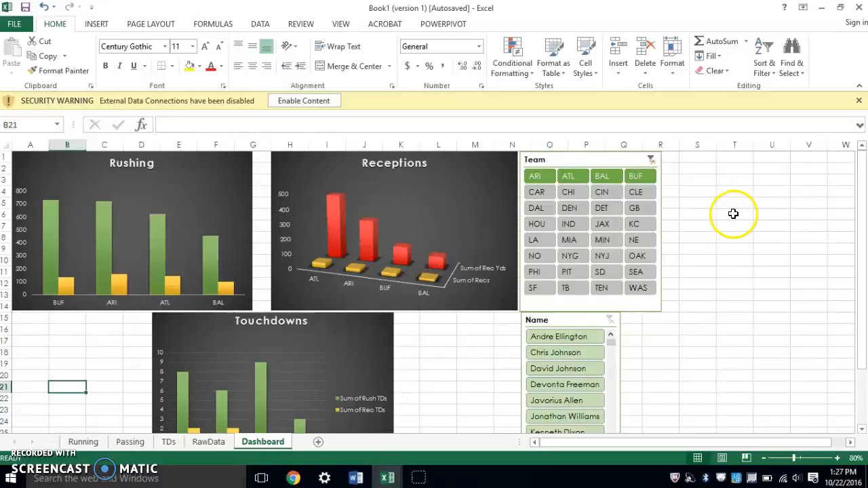
mouse_move(863, 203)
mouse_down()
mouse_move(862, 240)
mouse_move(858, 207)
mouse_up()
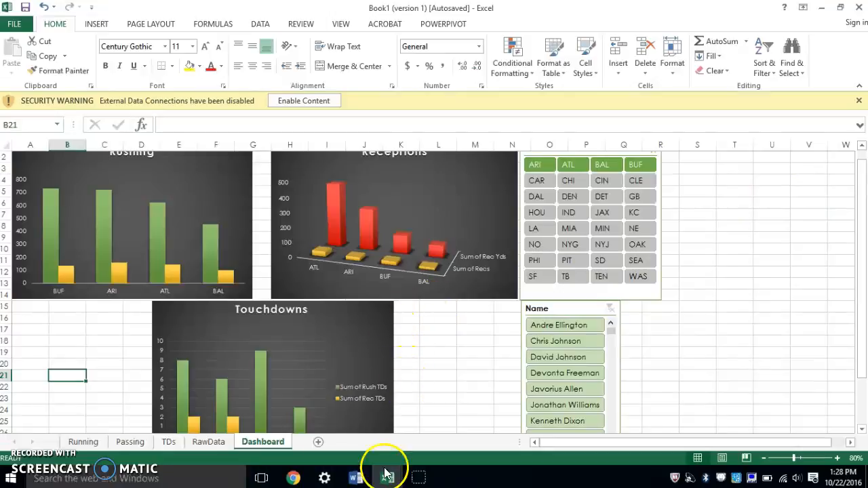
Step: Switch to the MidtermCIS3367 workbook and create a PivotTable from Table1 on a new worksheet
mouse_move(387, 478)
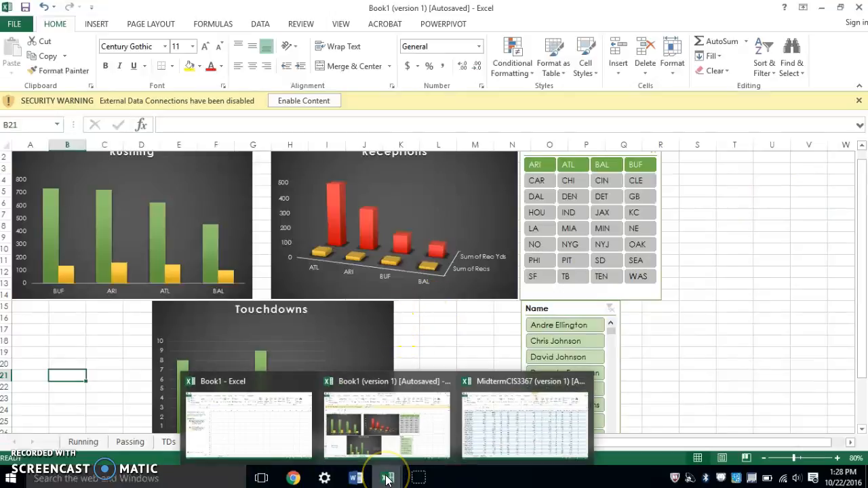
click(487, 438)
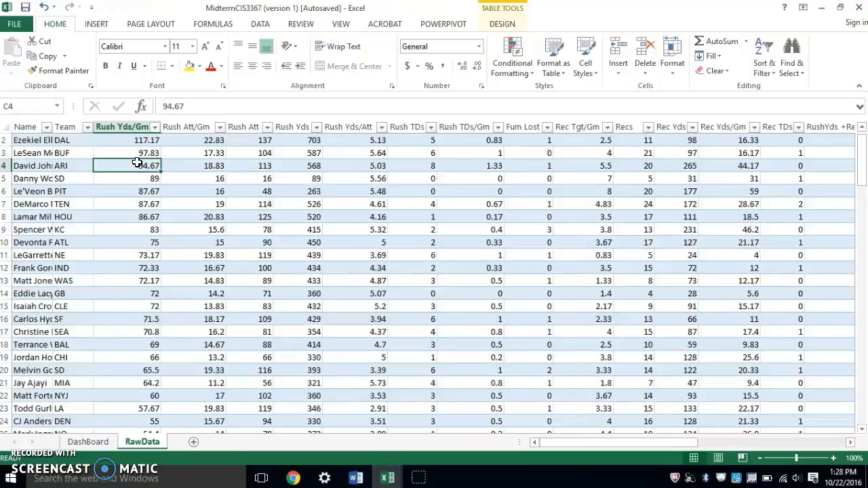
click(96, 27)
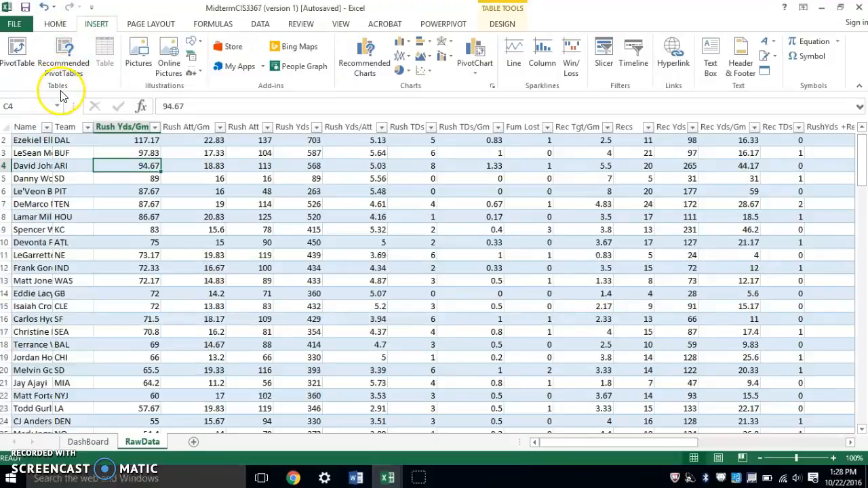
click(17, 54)
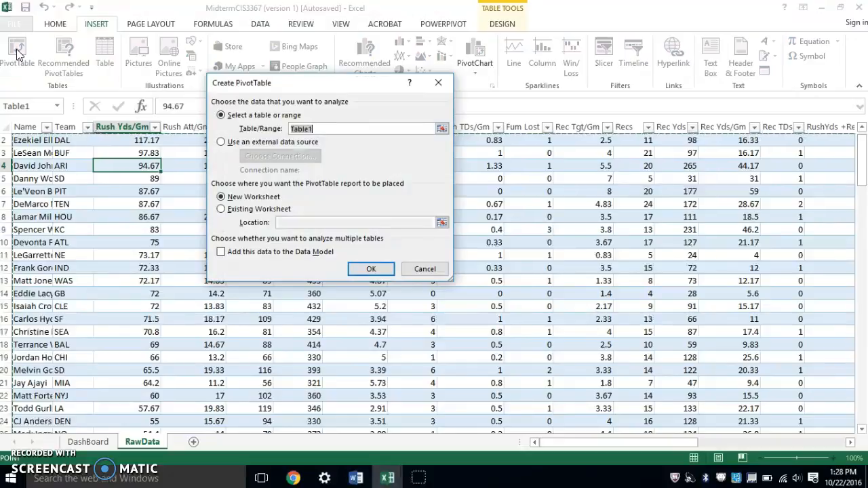
drag(312, 85, 299, 49)
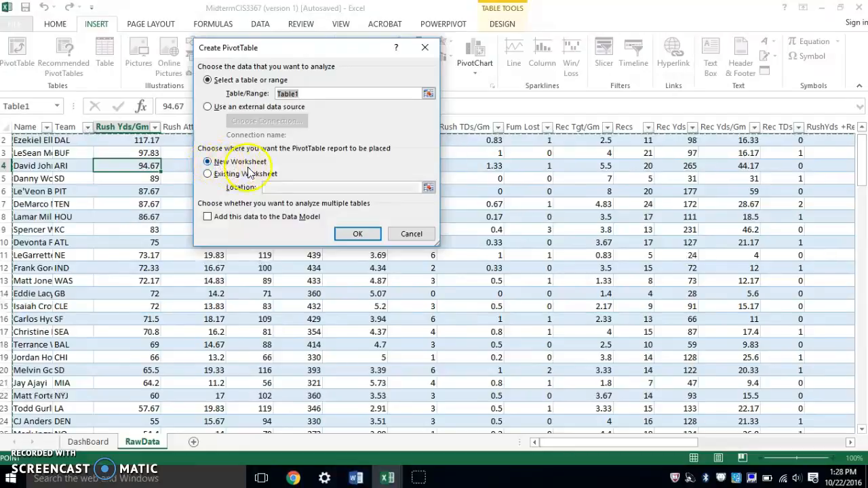
click(349, 235)
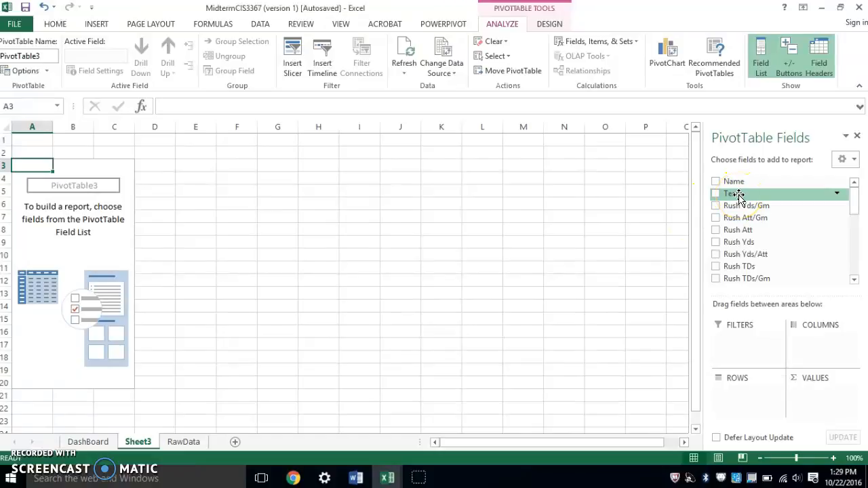
Step: Build the PivotTable with Team as rows and the sums of Rush Att and Rush Yds as values
drag(738, 197, 740, 396)
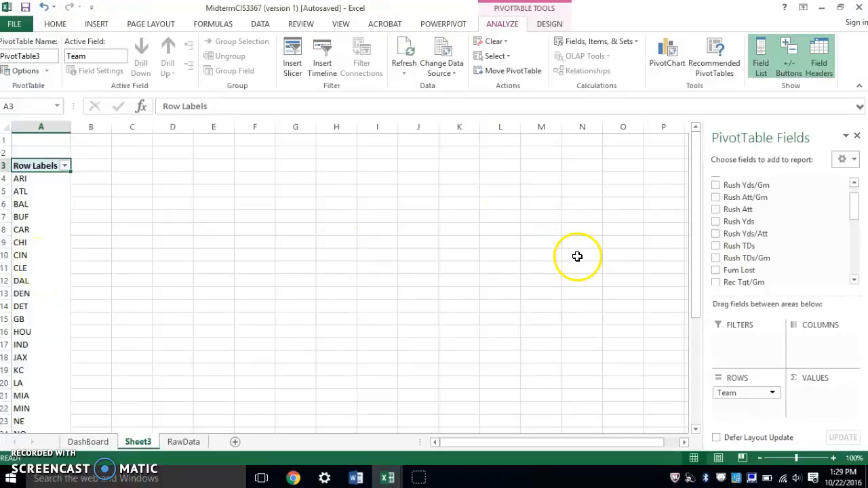
drag(858, 209, 860, 195)
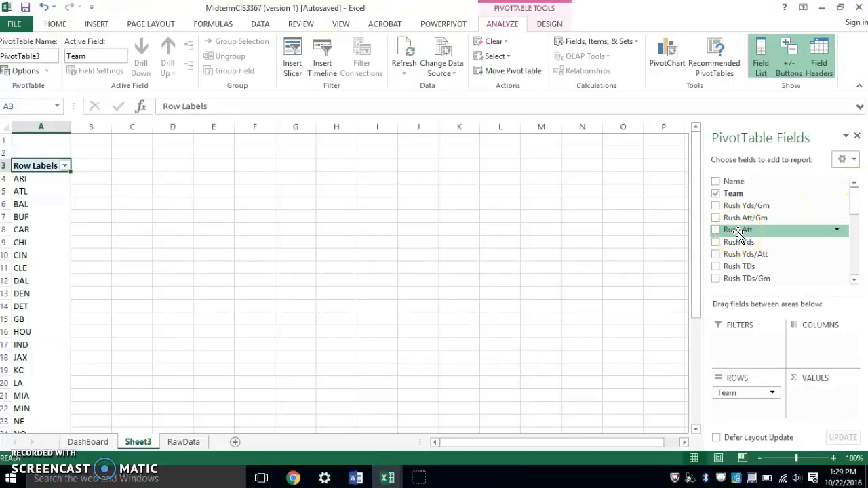
drag(738, 234, 819, 393)
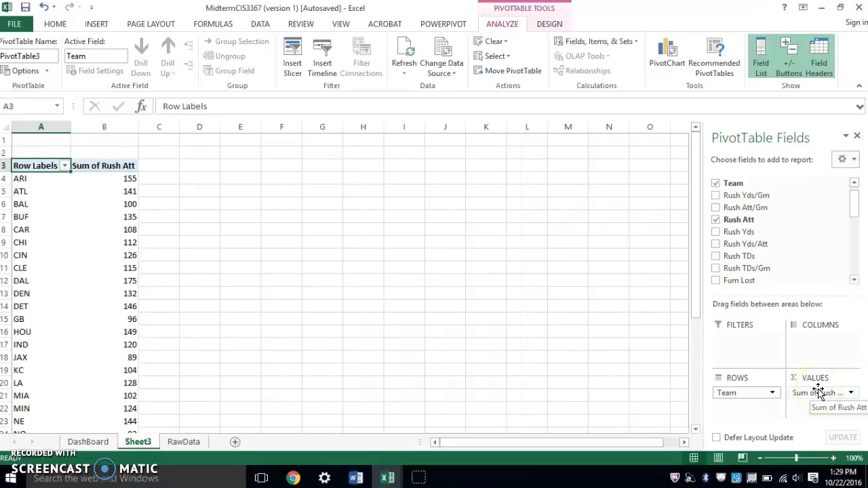
click(747, 234)
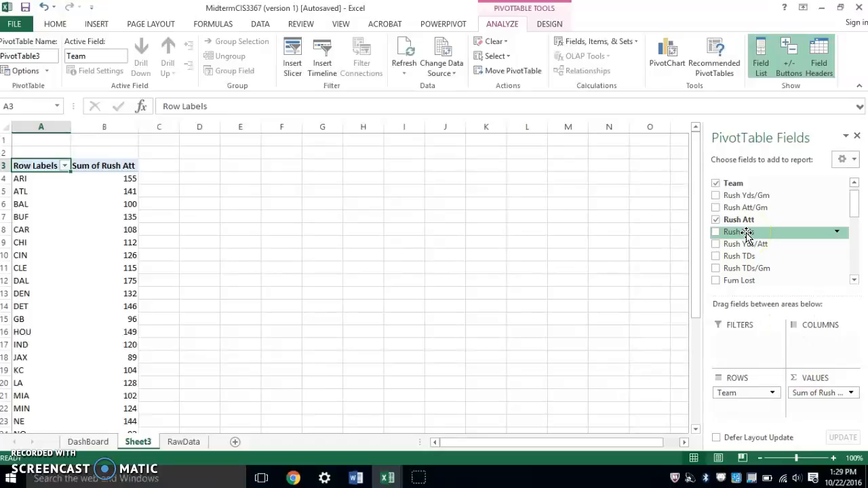
drag(747, 234, 821, 408)
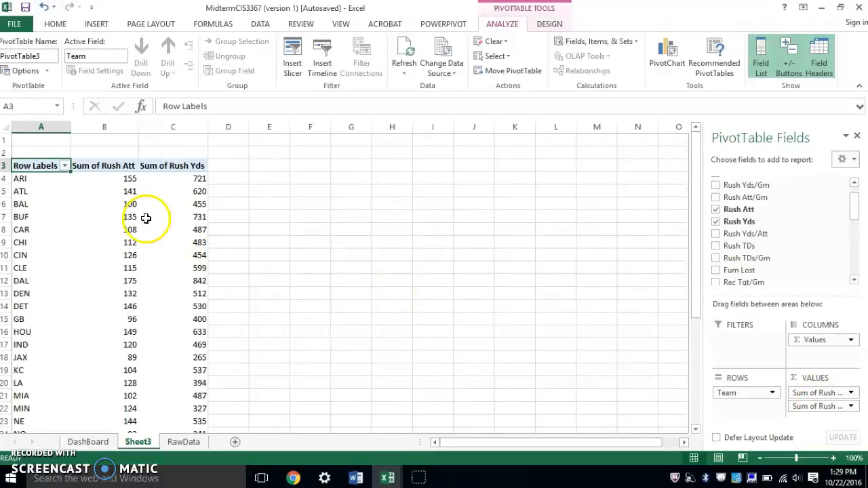
Step: Sort the PivotTable by Sum of Rush Yds from largest to smallest
mouse_move(162, 249)
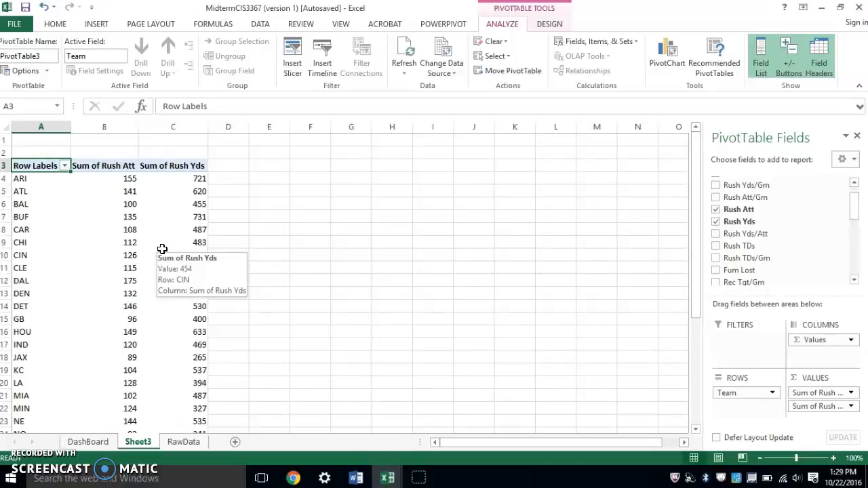
right_click(187, 197)
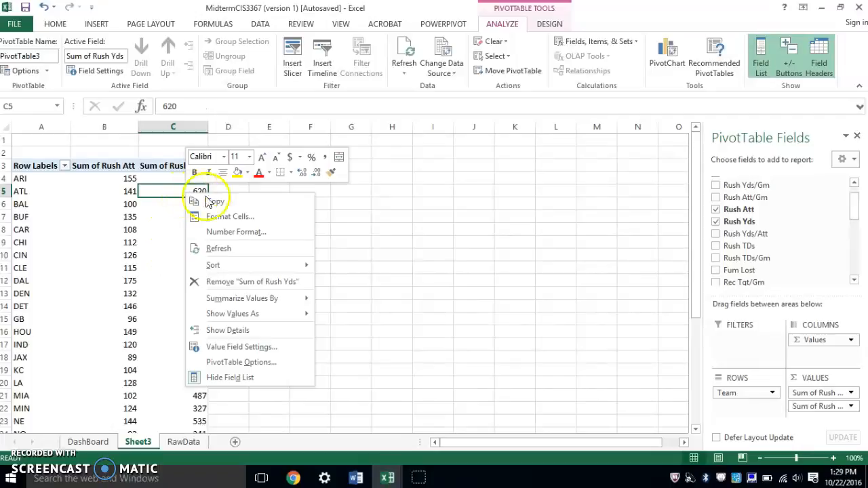
mouse_move(230, 270)
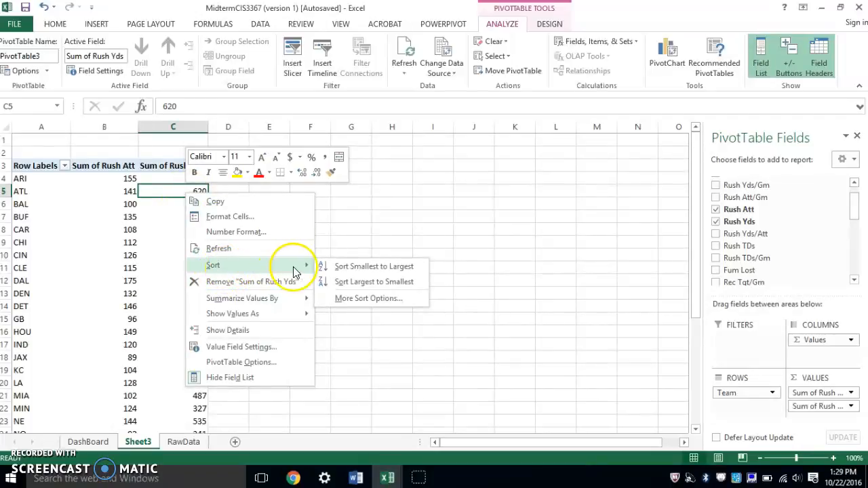
click(358, 275)
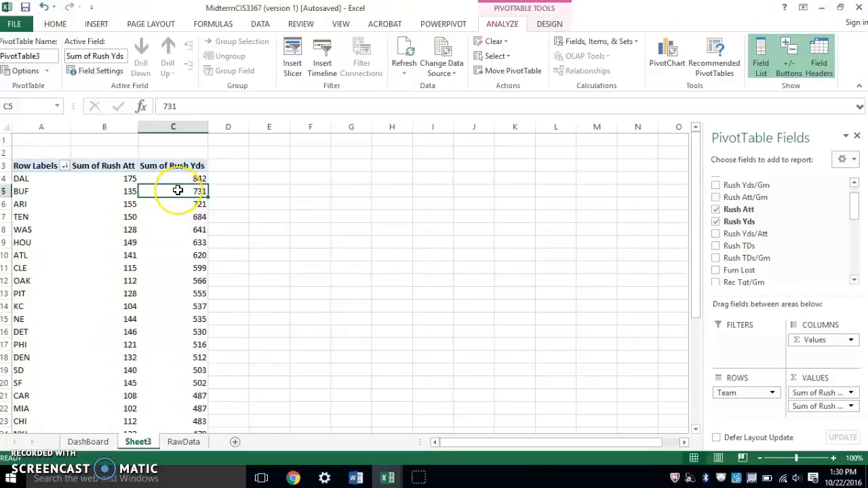
Step: Rename the PivotTable's worksheet as PivotTable1
mouse_move(178, 191)
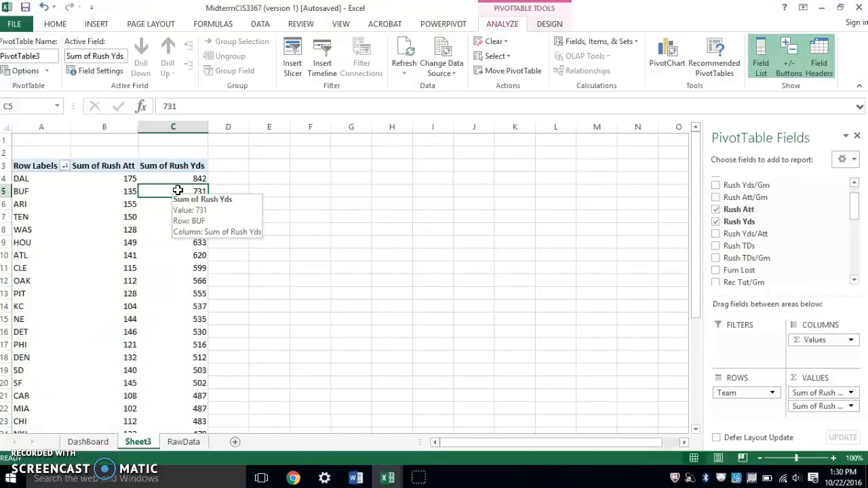
double_click(150, 442)
text(Pivot)
key(Return)
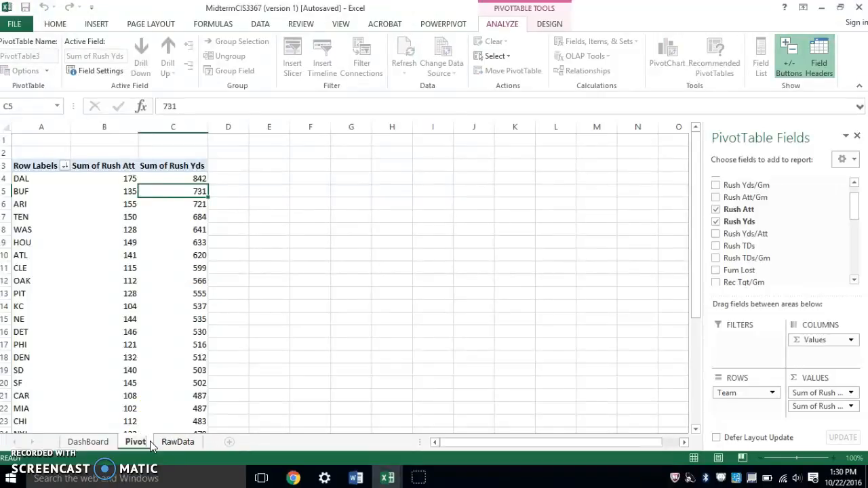
text(Table)
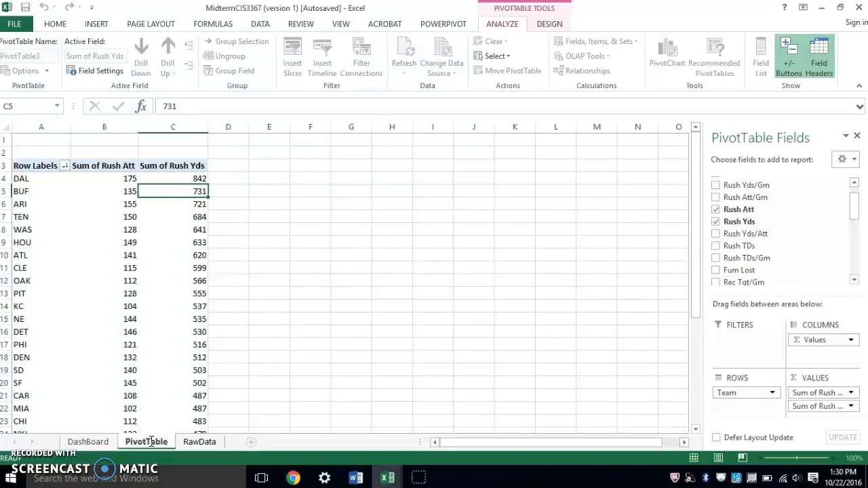
text(1)
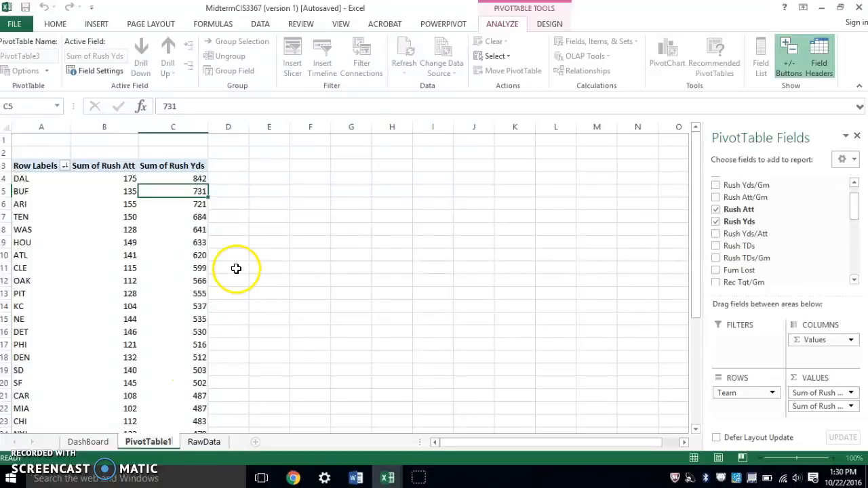
click(234, 180)
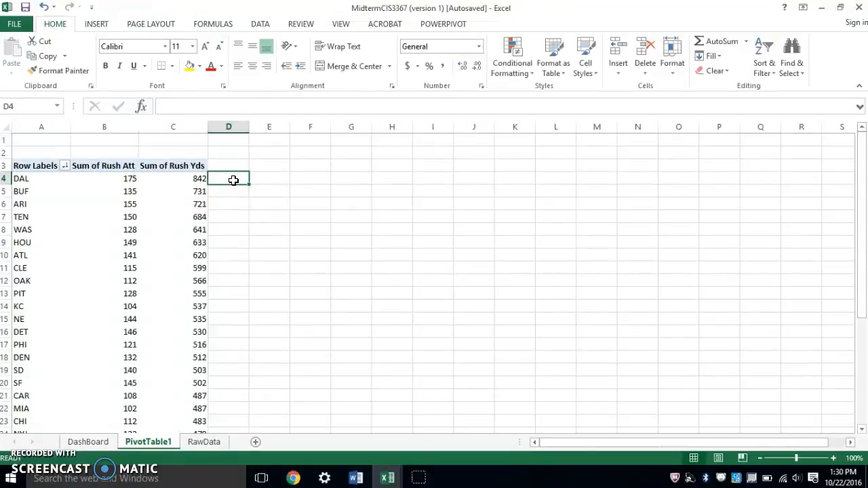
Step: Insert a clustered column PivotChart of the rushing data and place it beside the PivotTable, near the top of the sheet
click(182, 182)
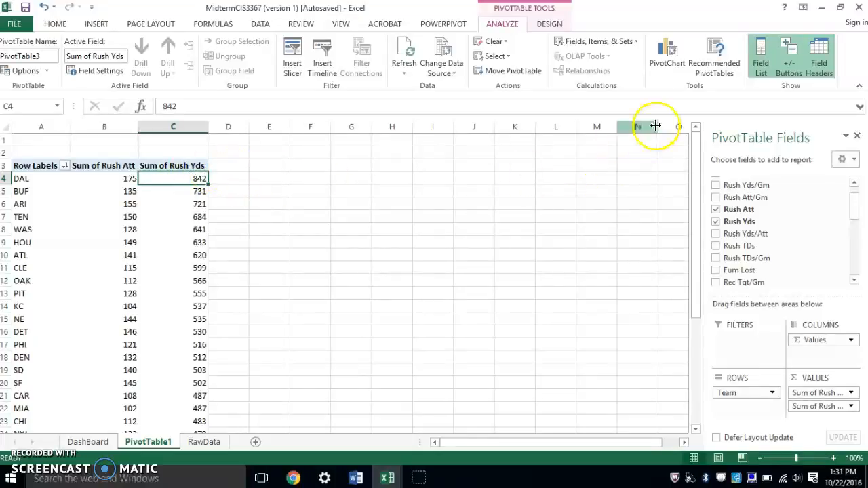
click(665, 76)
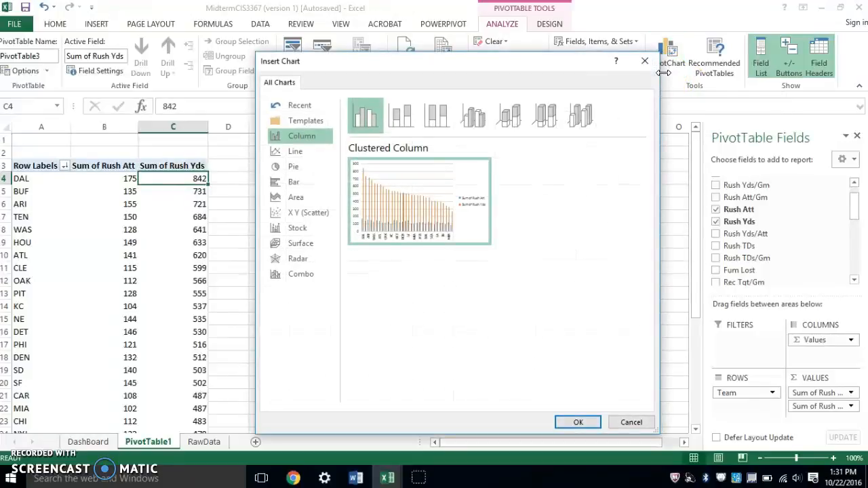
mouse_move(413, 188)
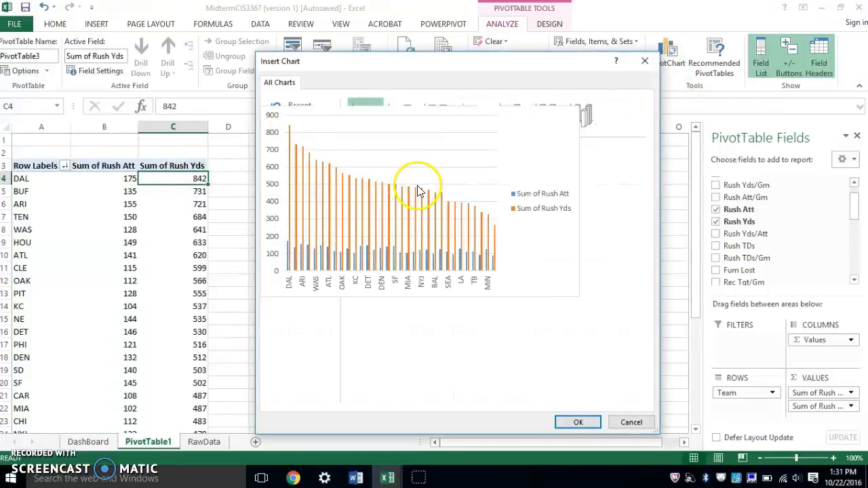
click(579, 422)
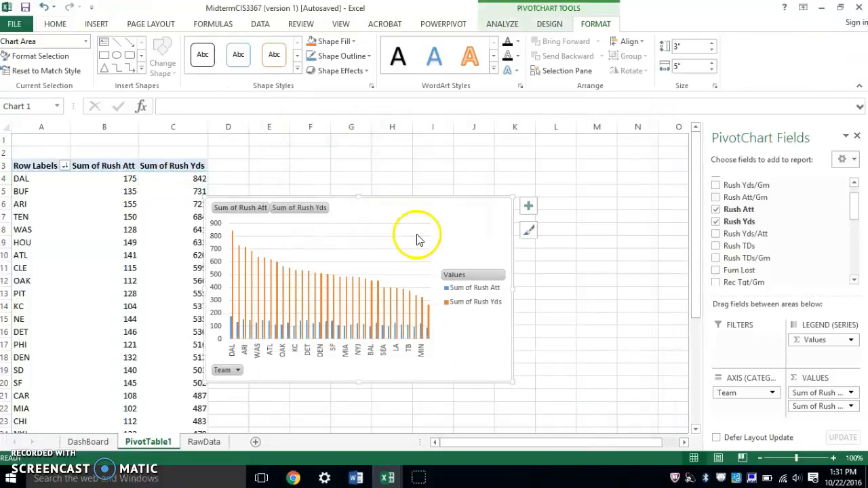
mouse_move(435, 214)
mouse_down()
mouse_move(455, 190)
mouse_move(450, 177)
mouse_move(461, 163)
mouse_up()
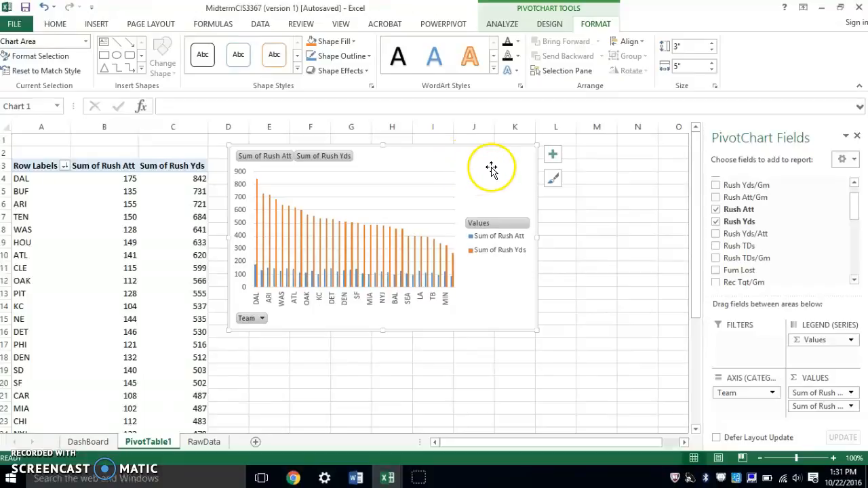
Step: Apply the dark grey gradient background style with orange and blue columns to the PivotChart
click(553, 178)
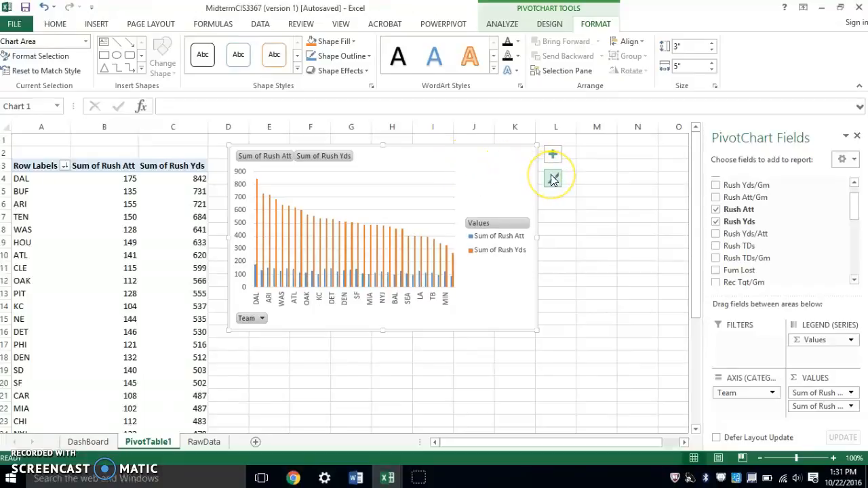
drag(705, 238, 715, 337)
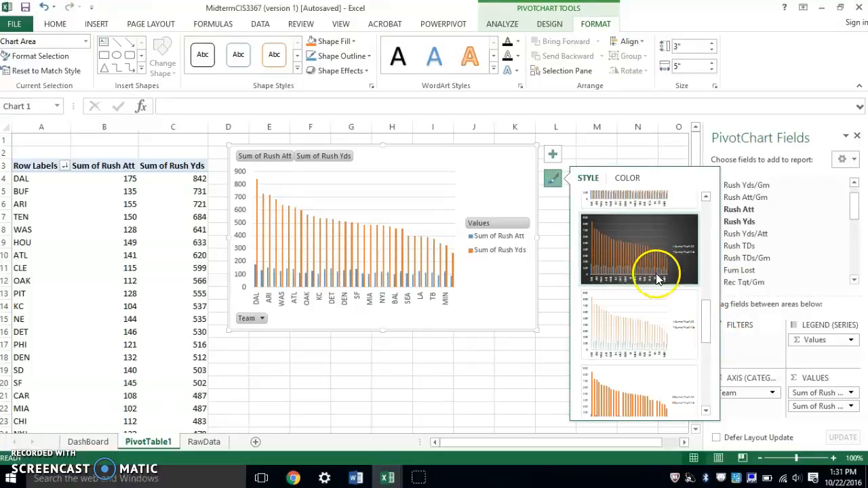
click(656, 225)
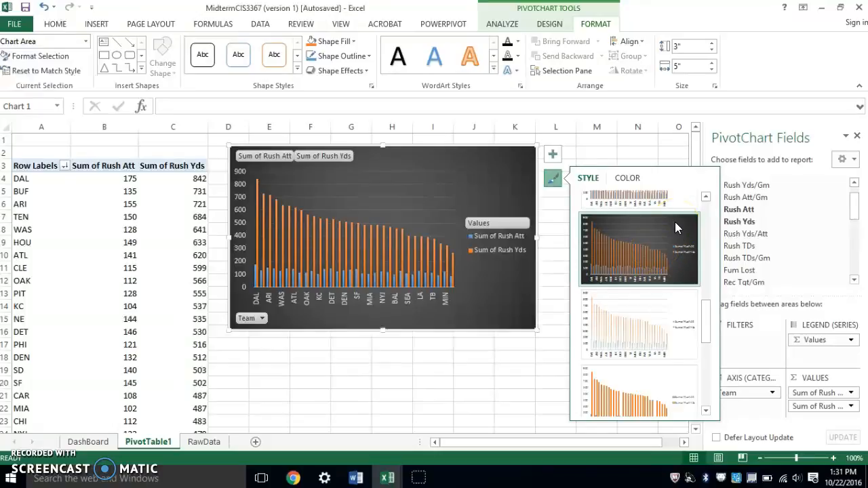
click(639, 142)
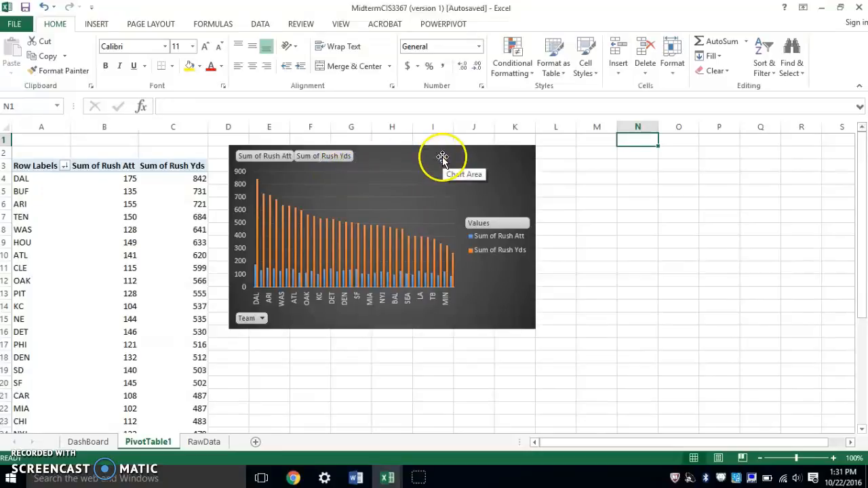
Step: Hide all field buttons on the PivotChart
right_click(246, 321)
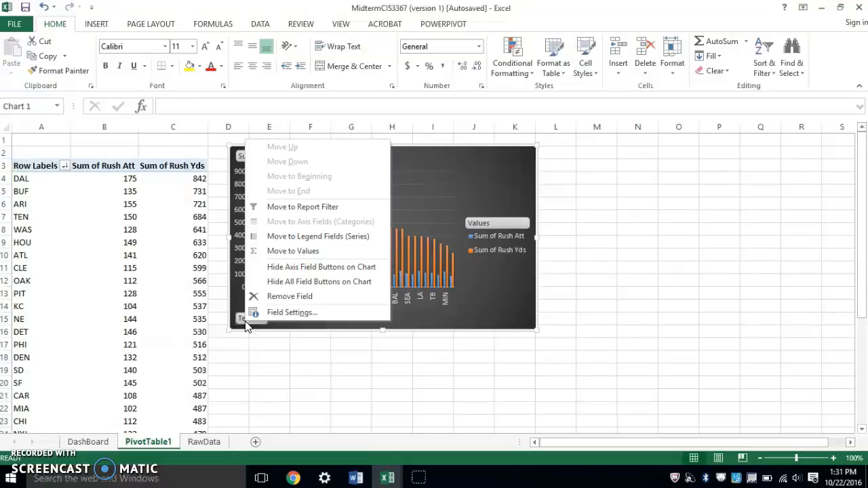
click(294, 282)
click(510, 170)
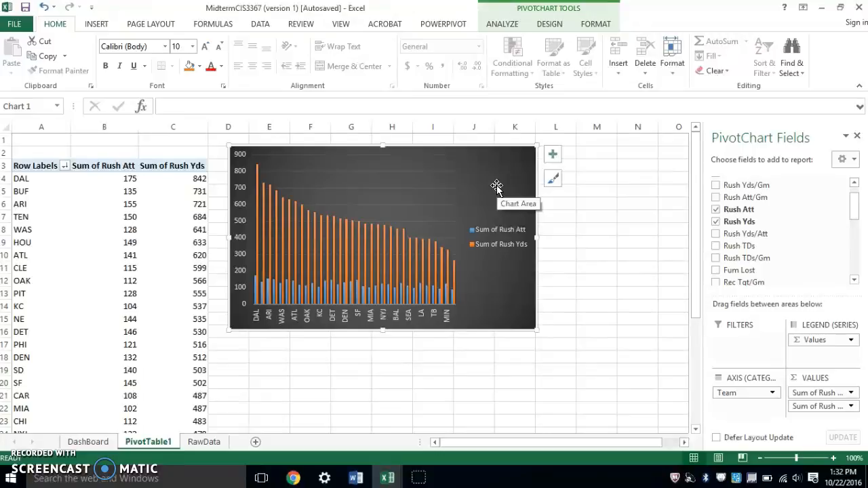
Step: Insert a slicer for the Team field and place it directly beside the PivotChart, aligned with its upper edge
click(507, 26)
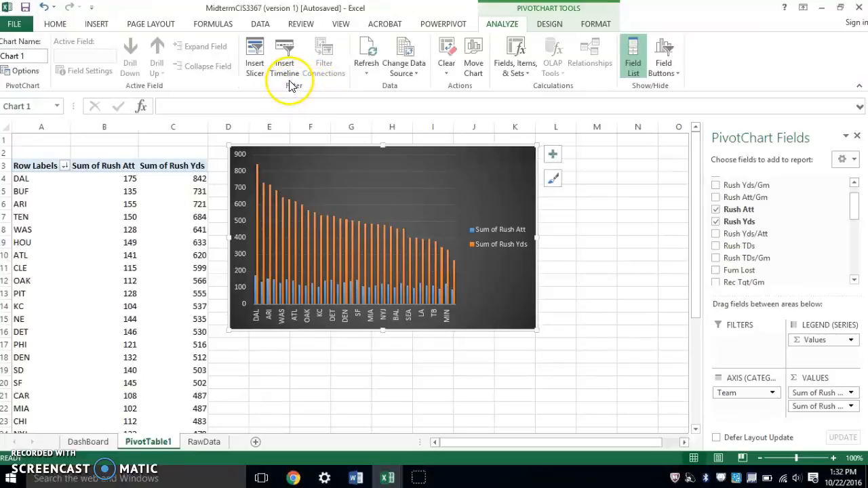
click(255, 60)
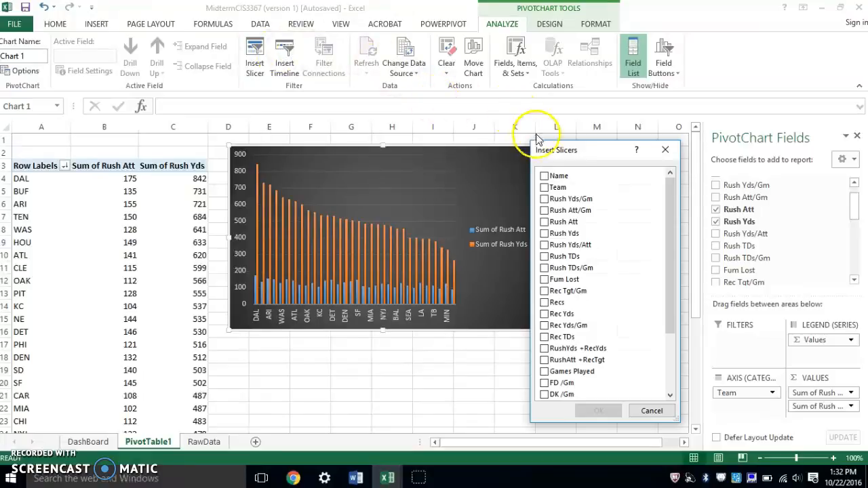
drag(577, 148, 574, 130)
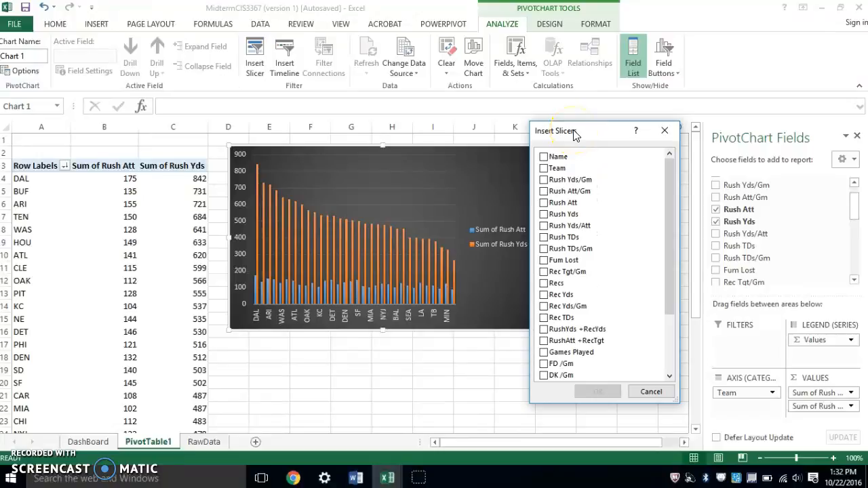
click(544, 168)
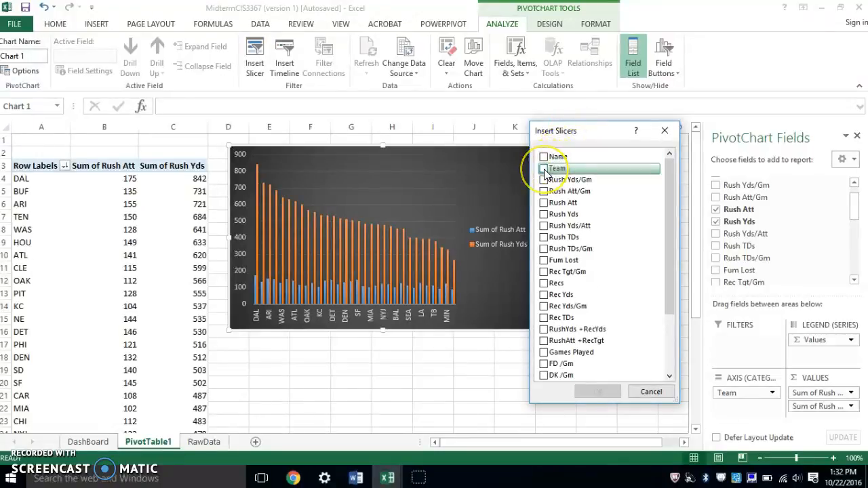
click(603, 391)
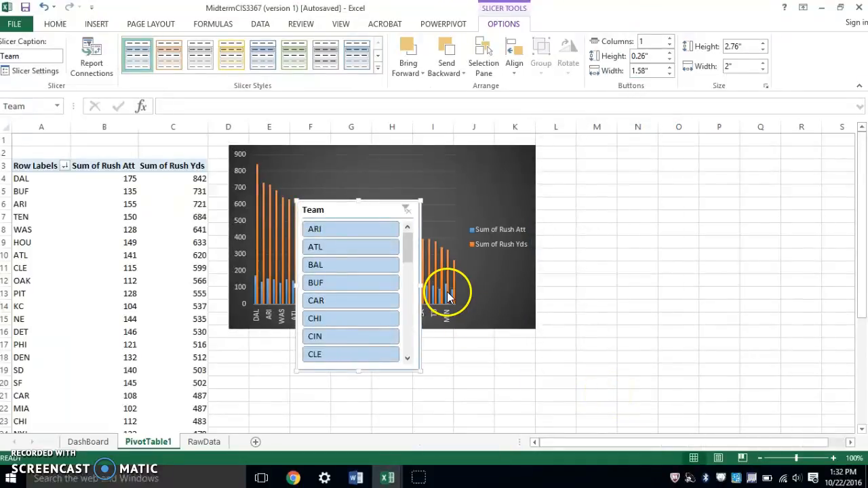
drag(365, 206, 606, 151)
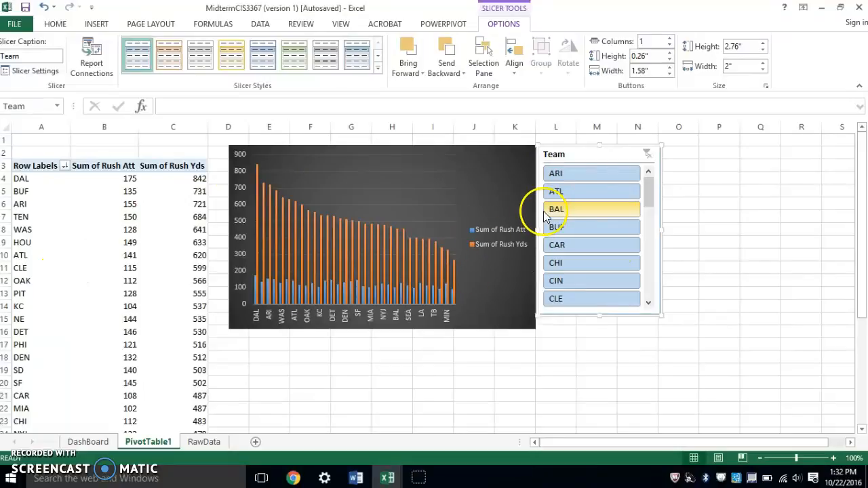
Step: Filter the PivotTable and chart with the Team slicer to only ARI, BUF and CHI
click(591, 173)
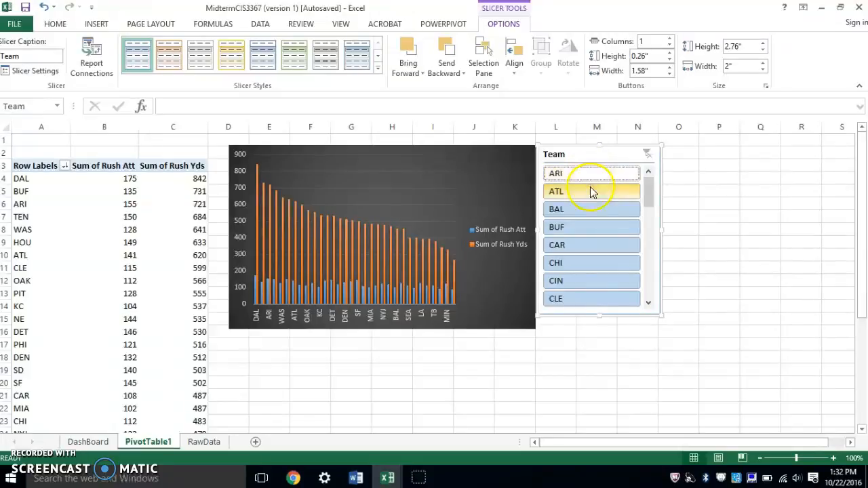
ctrl+click(596, 175)
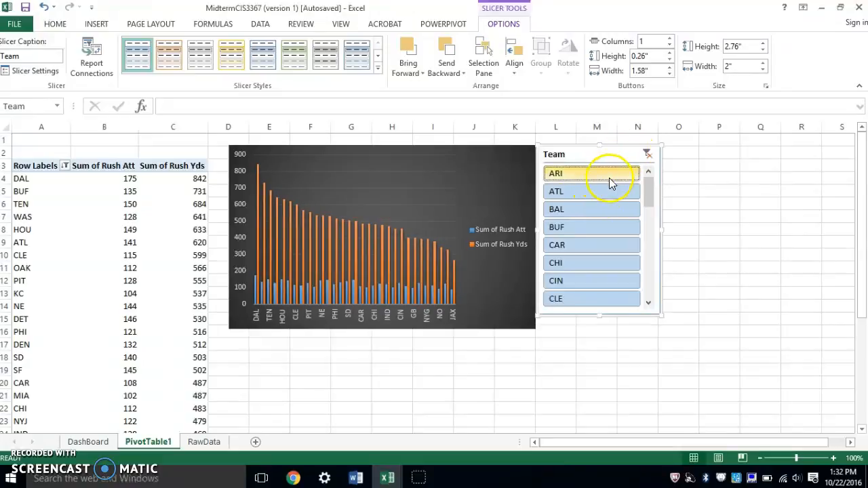
click(604, 177)
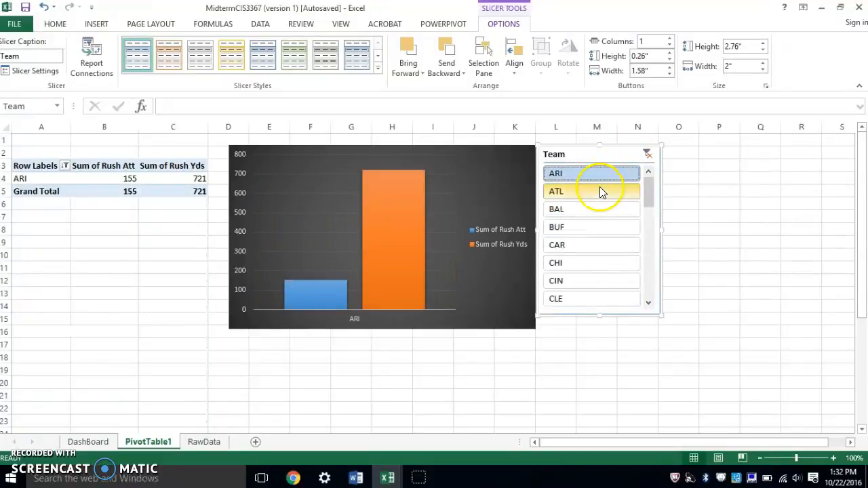
ctrl+click(573, 228)
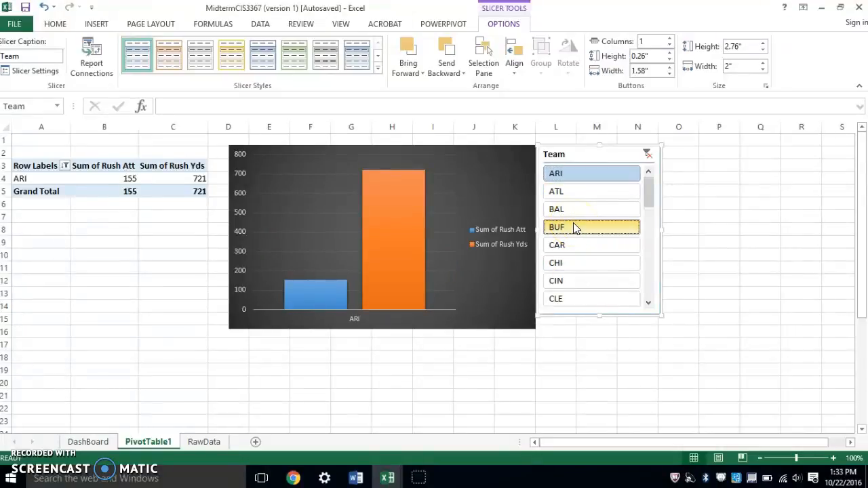
ctrl+click(585, 269)
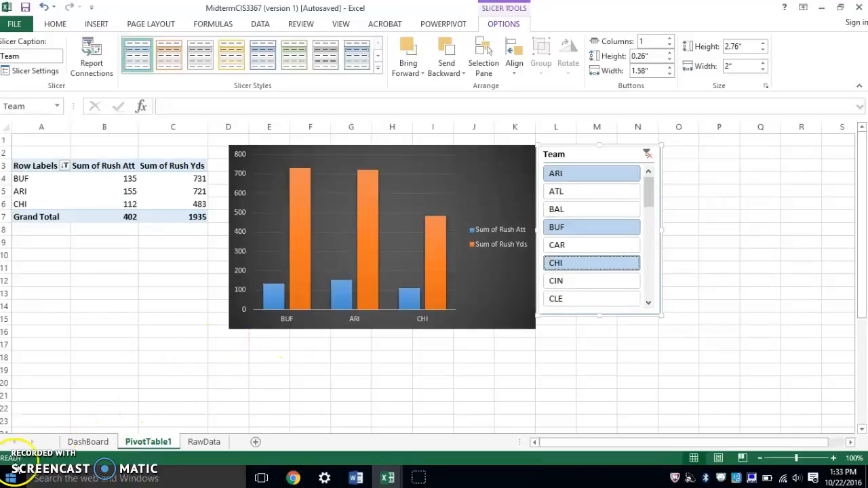
Step: Move the rushing PivotChart from PivotTable1 to the DashBoard sheet, placing it at cell A1
click(474, 190)
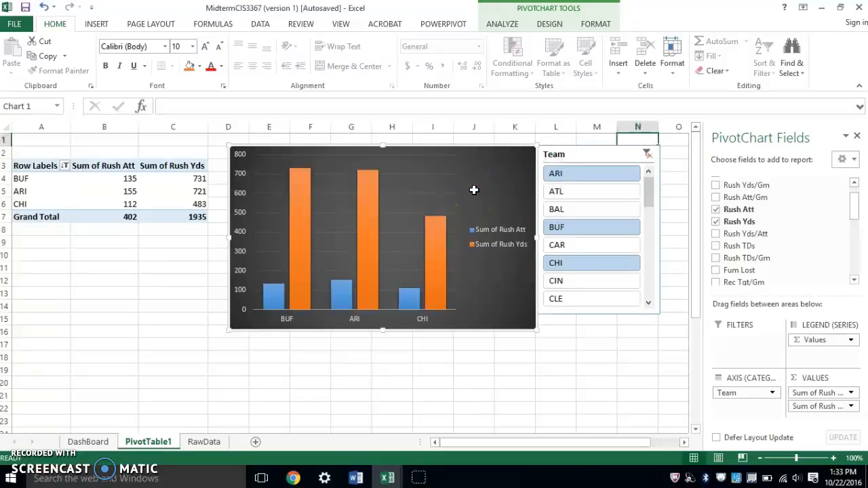
key(Delete)
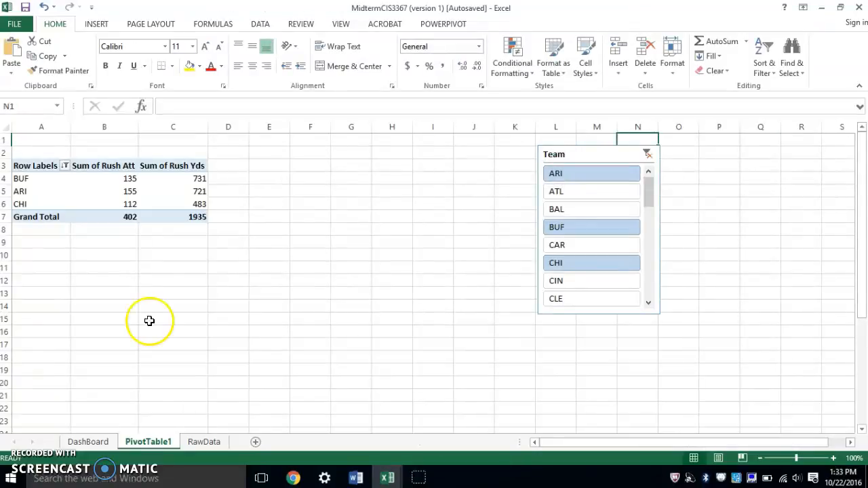
click(96, 442)
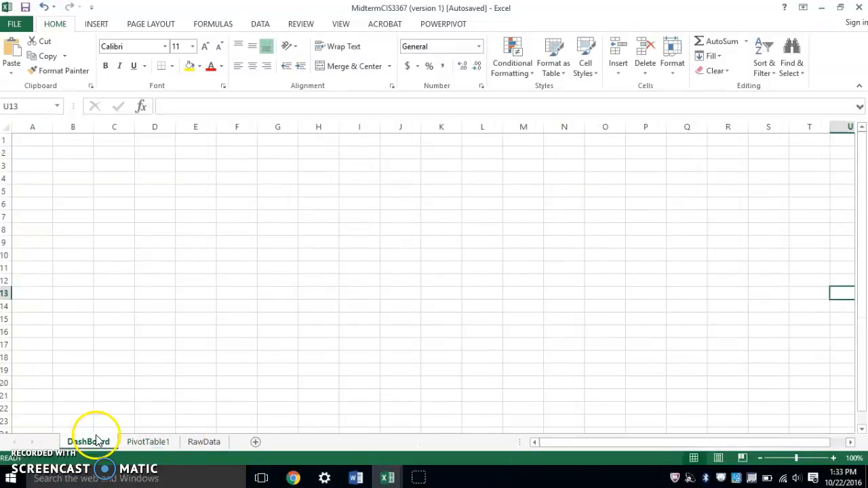
click(40, 143)
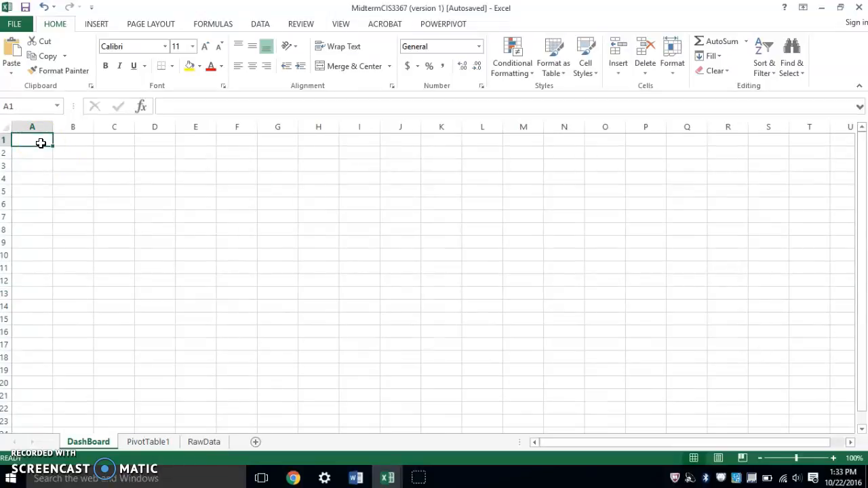
key(ctrl+v)
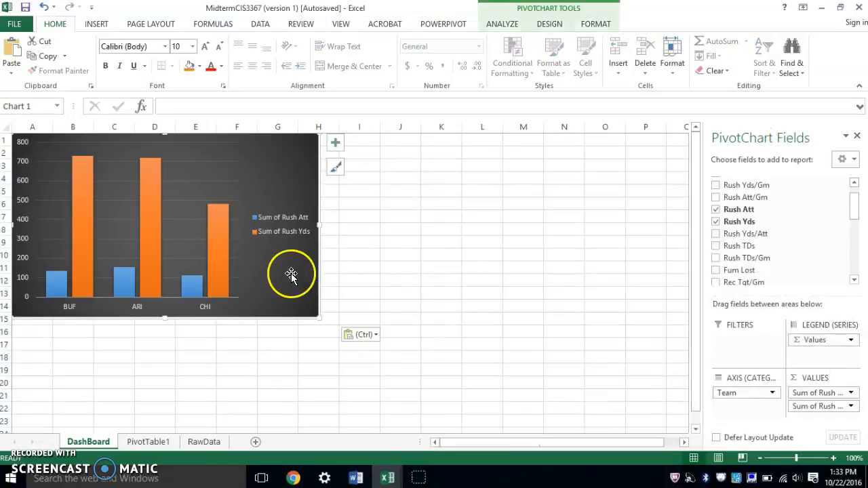
Step: Move the Team slicer from PivotTable1 to cell P1 of the DashBoard sheet, and close the PivotChart field list
click(153, 442)
click(591, 157)
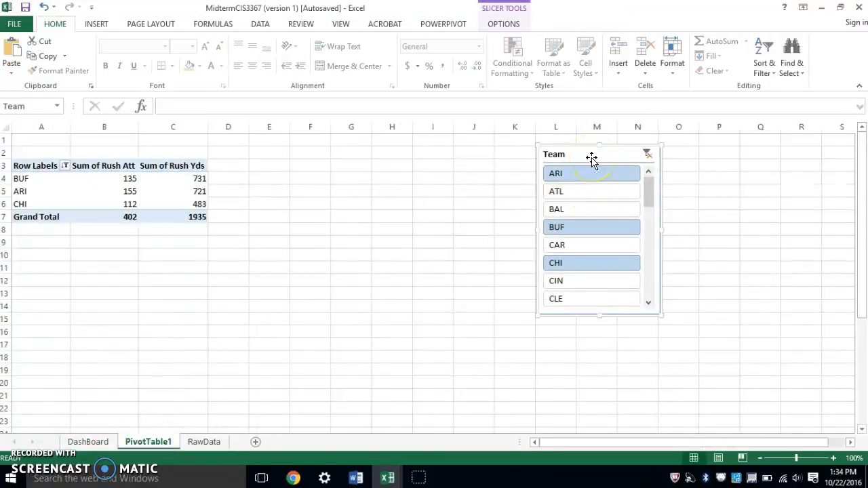
key(ctrl+x)
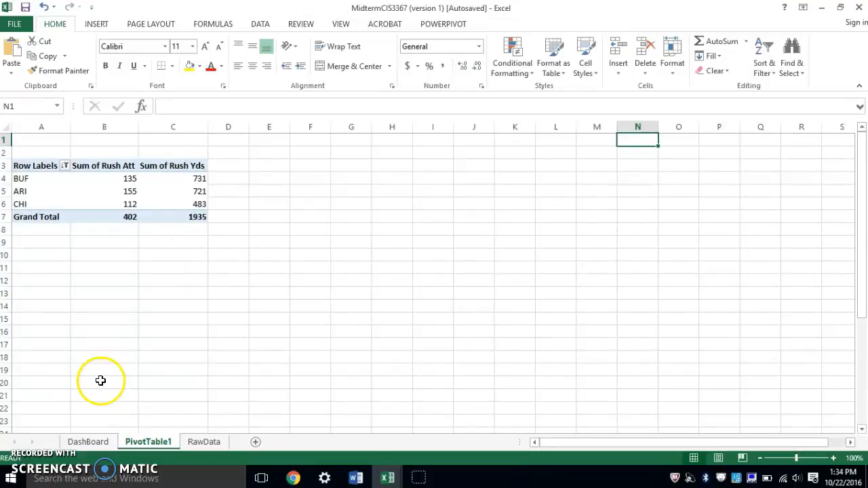
click(92, 442)
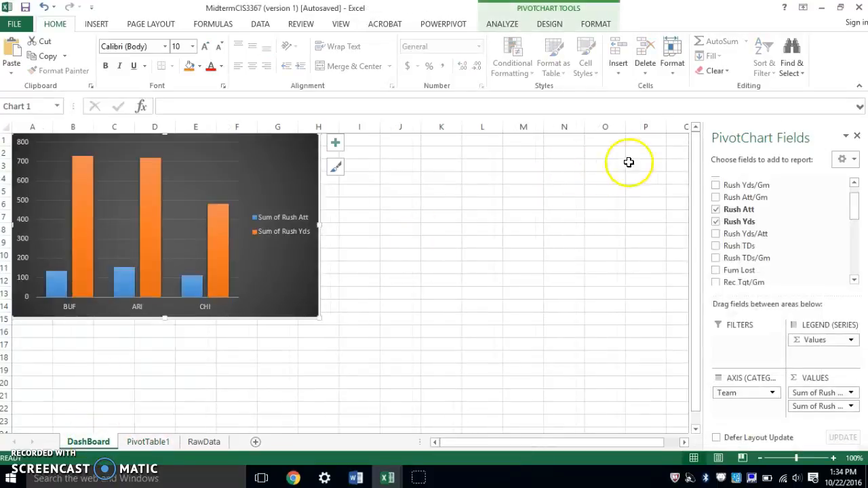
click(857, 136)
click(644, 137)
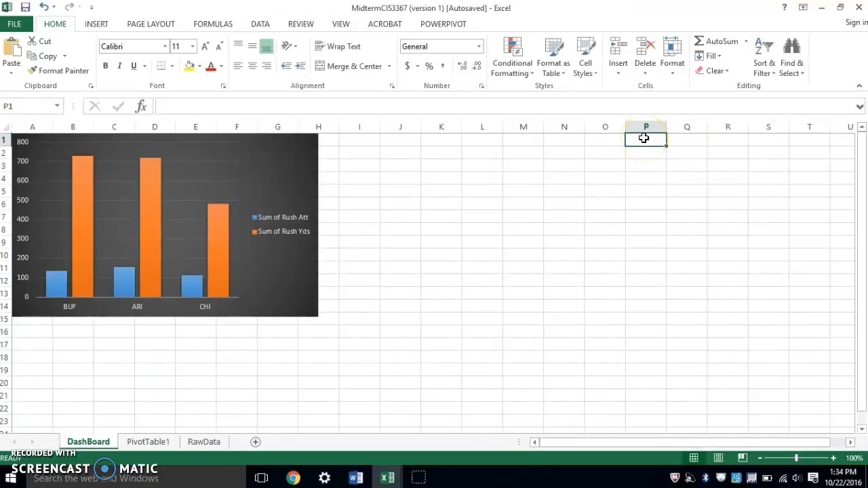
key(ctrl+v)
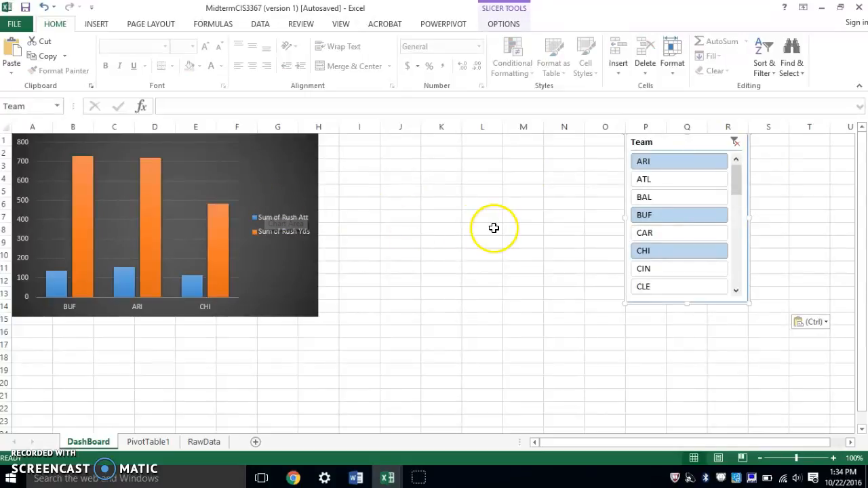
key(ctrl+v)
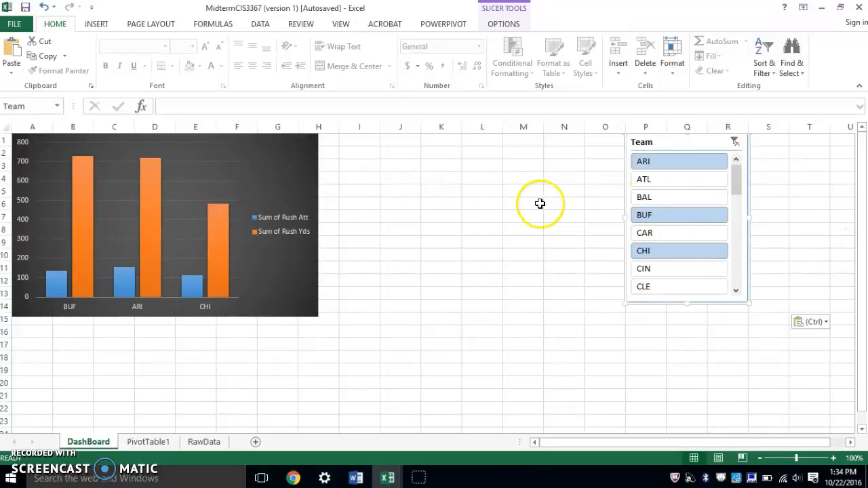
Step: Add a chart title above the PivotChart on the DashBoard sheet
click(306, 169)
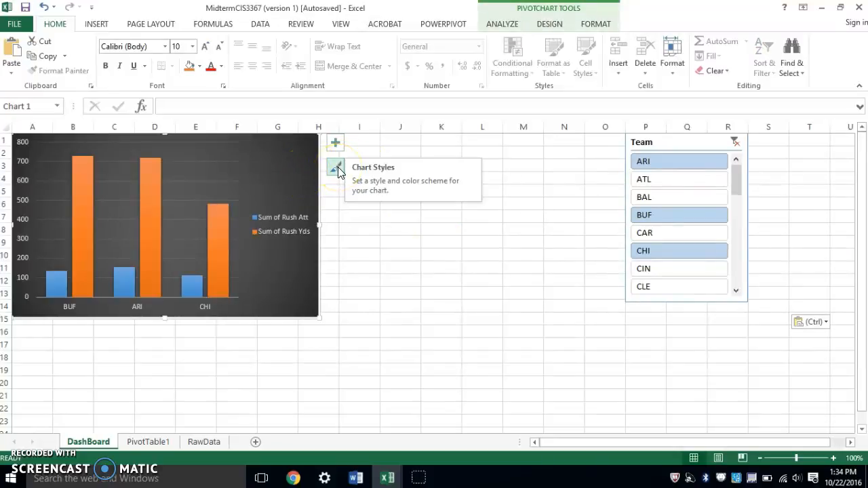
click(334, 143)
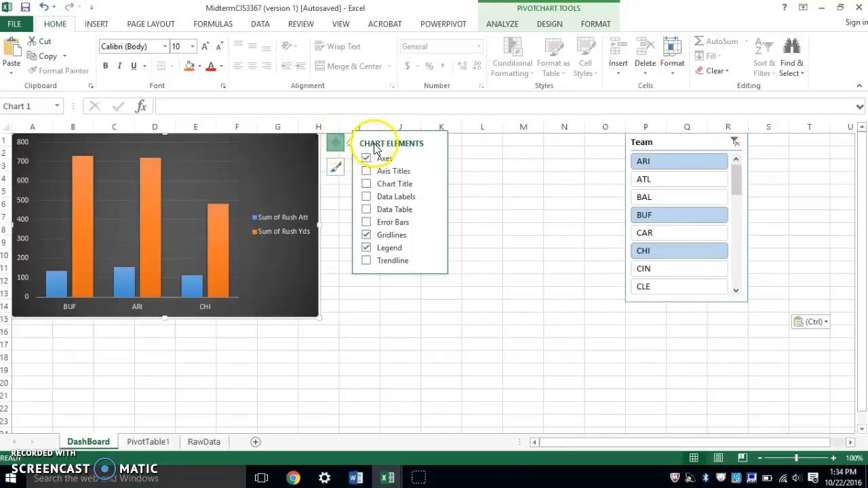
click(366, 184)
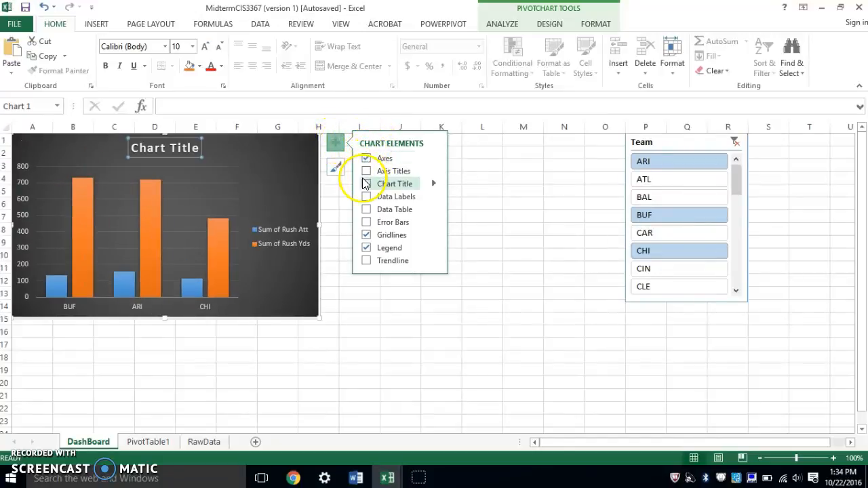
Step: Replace the PivotChart's placeholder title text with Rushing
click(140, 151)
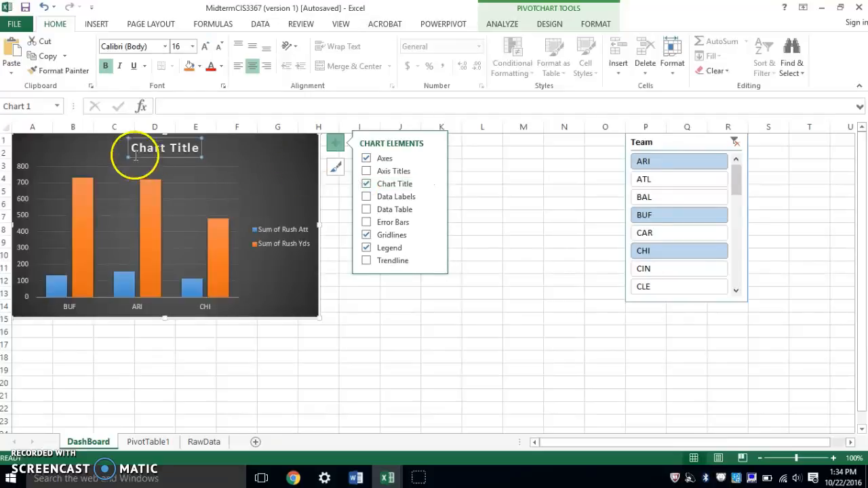
click(197, 150)
drag(196, 150, 145, 152)
text(Ru)
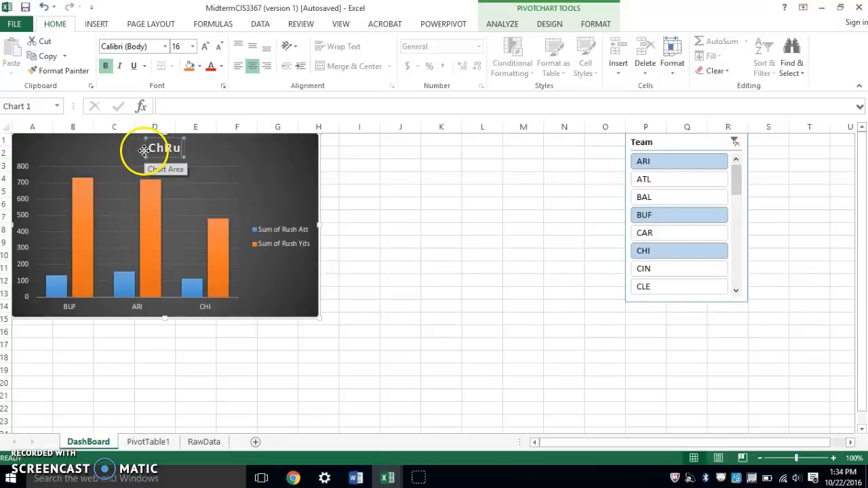
text(shung)
key(BackSpace)
key(BackSpace)
key(BackSpace)
key(BackSpace)
key(BackSpace)
key(BackSpace)
key(BackSpace)
key(BackSpace)
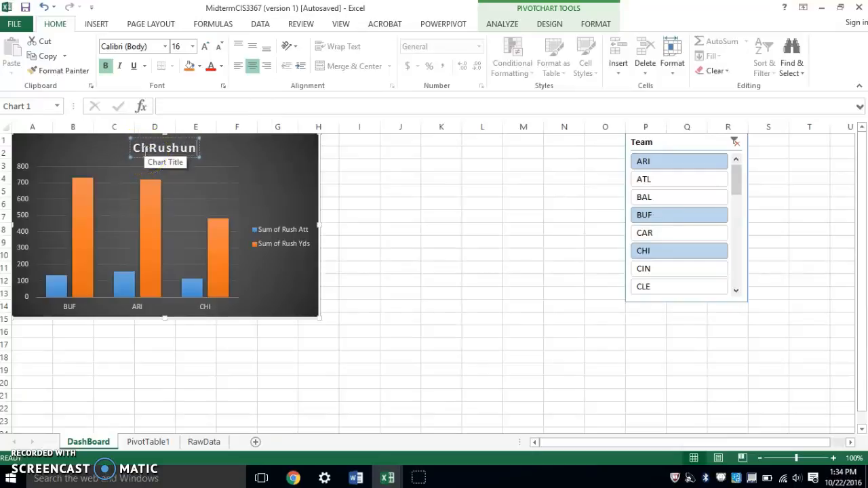
key(BackSpace)
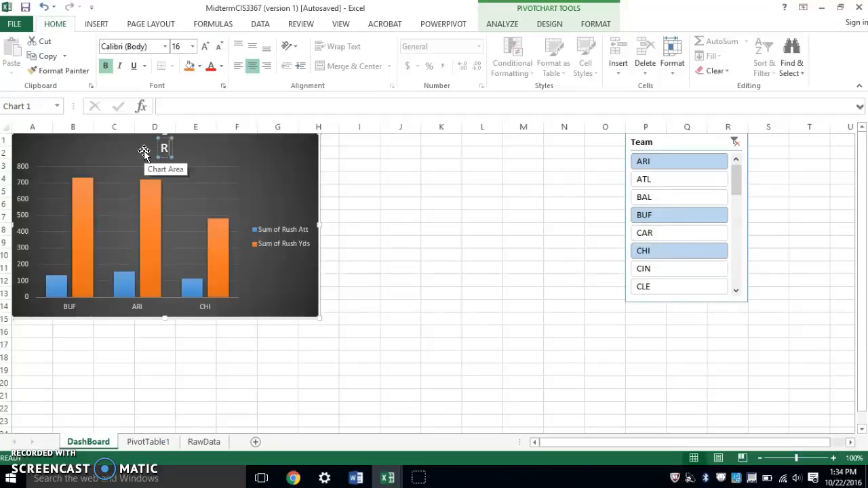
text(Rushing)
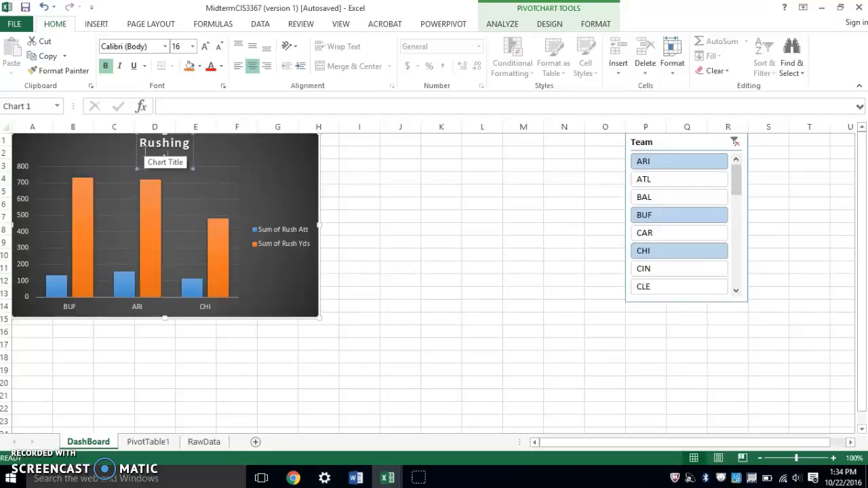
click(143, 147)
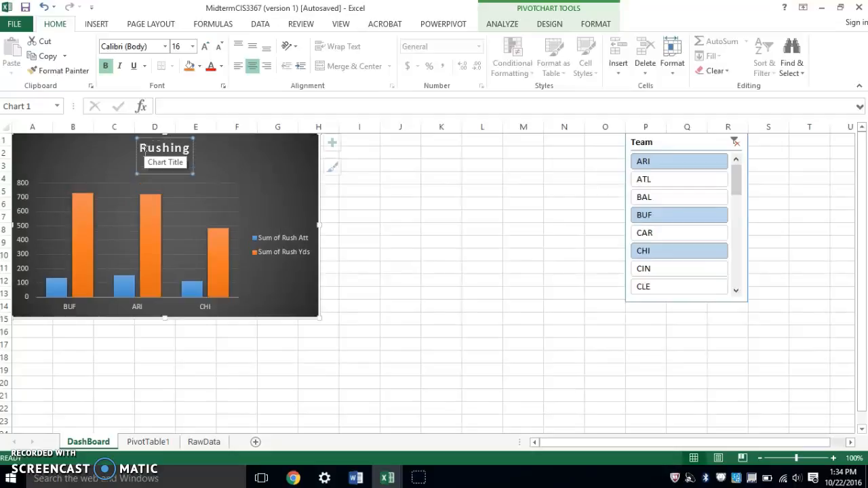
click(350, 200)
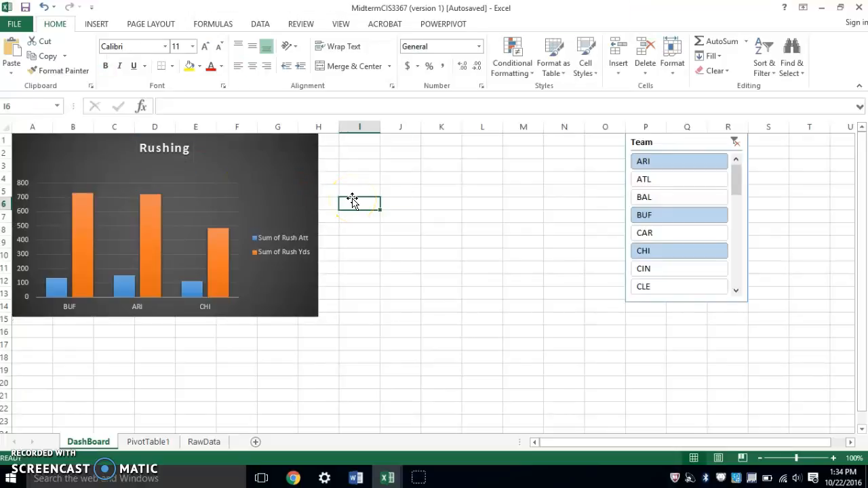
Step: Create a new PivotTable from Table1 on the RawData sheet, placing it on a new worksheet
click(201, 443)
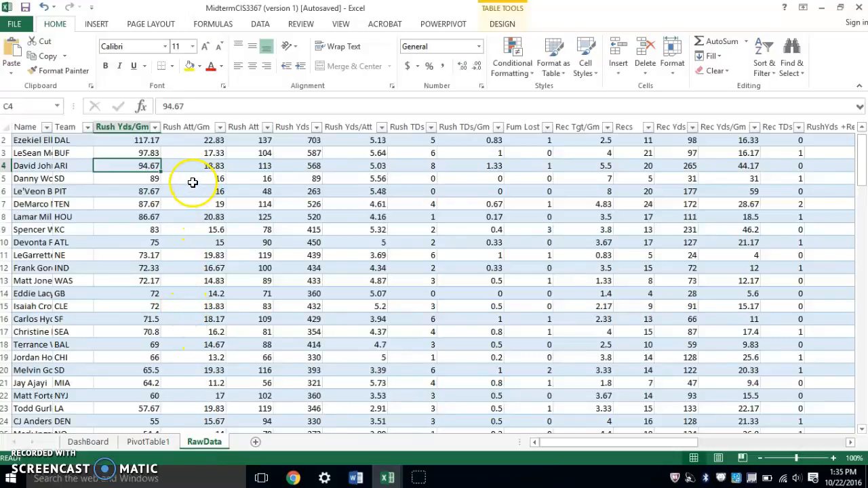
click(182, 164)
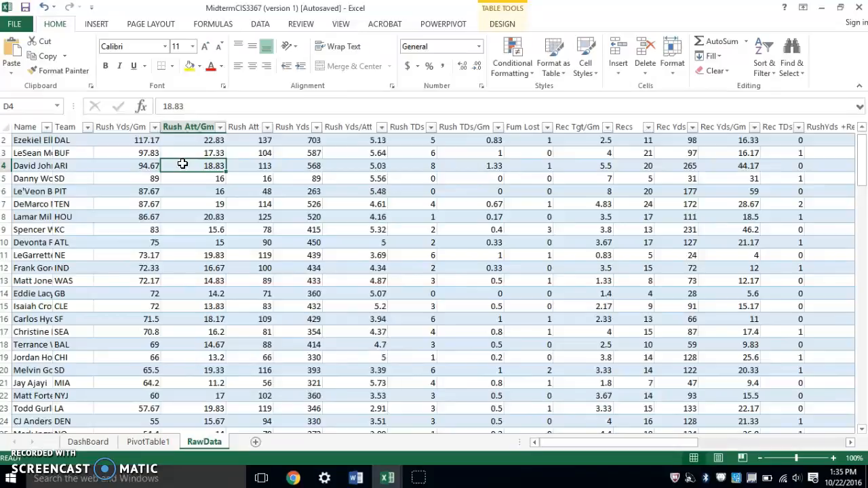
click(96, 23)
click(19, 46)
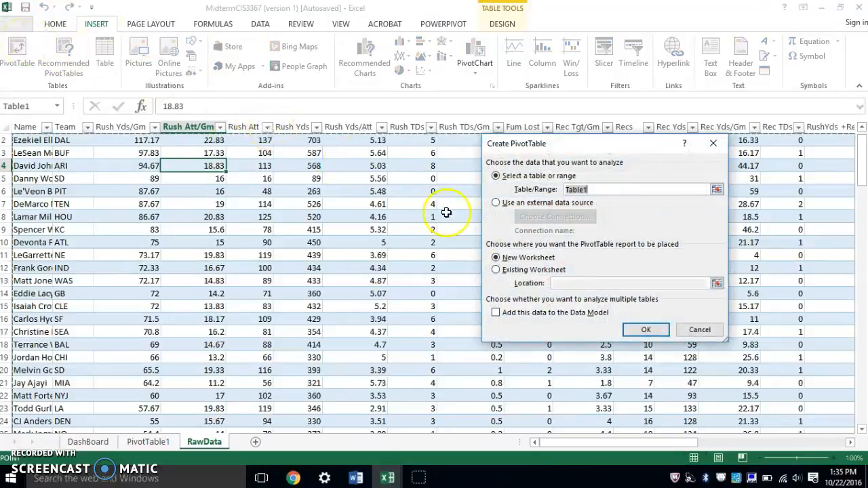
click(640, 331)
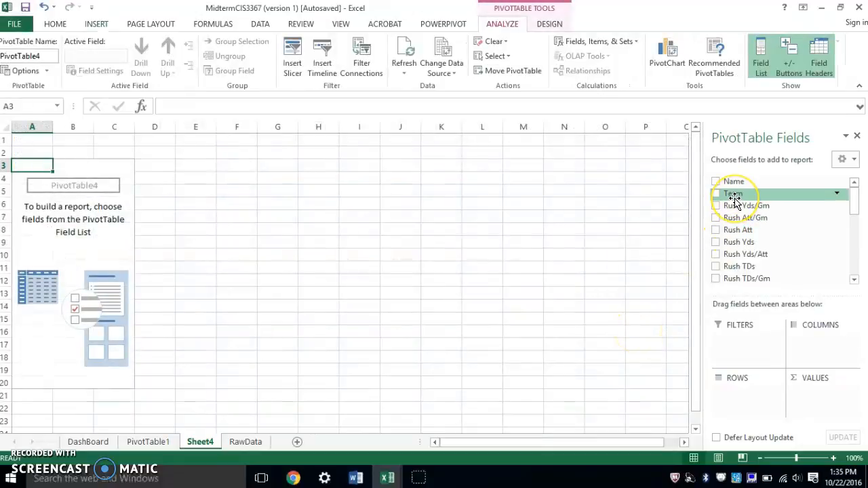
Step: Add Team as the PivotTable's rows and Recs and Rec Yds as its summed values
drag(734, 196, 750, 398)
mouse_move(858, 224)
mouse_down()
mouse_move(855, 200)
mouse_move(854, 238)
mouse_move(853, 213)
mouse_move(853, 228)
mouse_up()
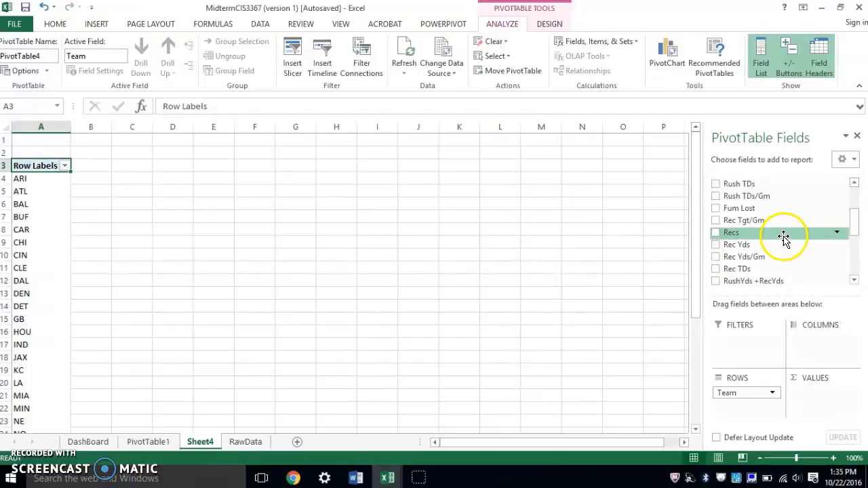
drag(785, 237, 842, 399)
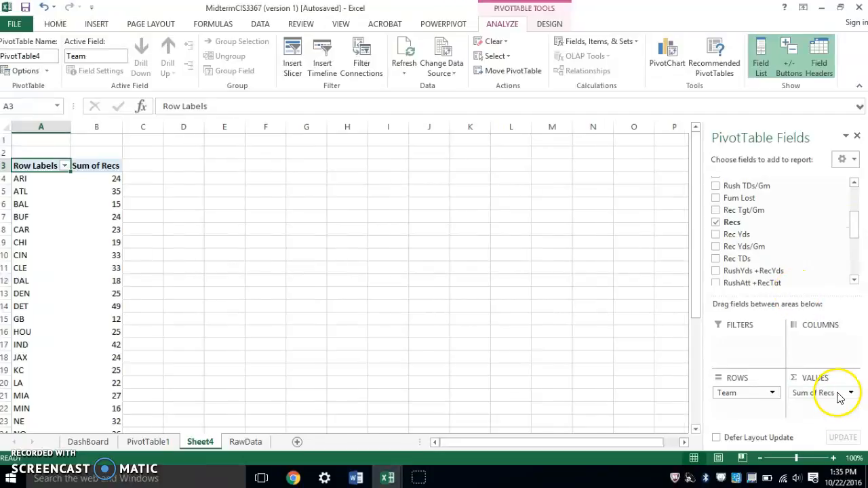
drag(816, 236, 836, 412)
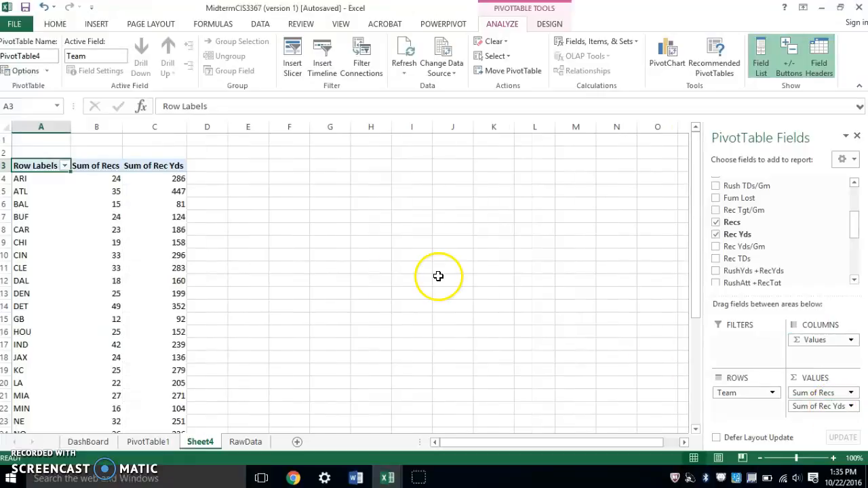
Step: Sort the PivotTable by Sum of Rec Yds from largest to smallest
right_click(171, 183)
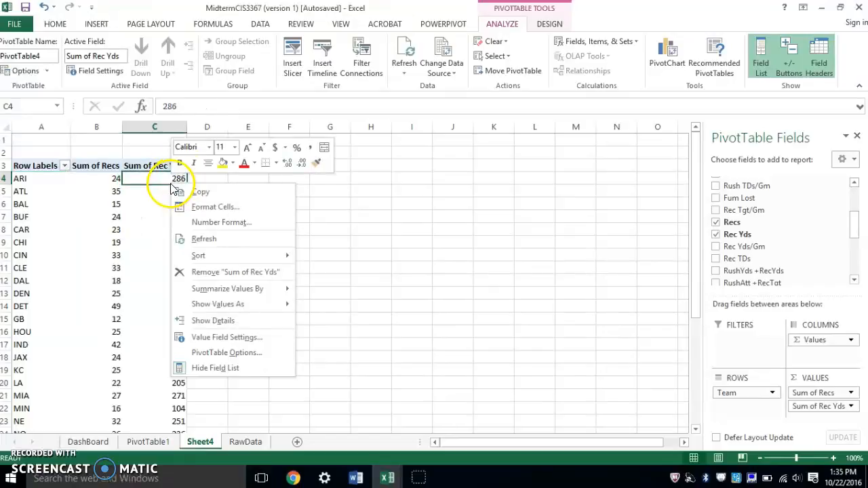
mouse_move(224, 261)
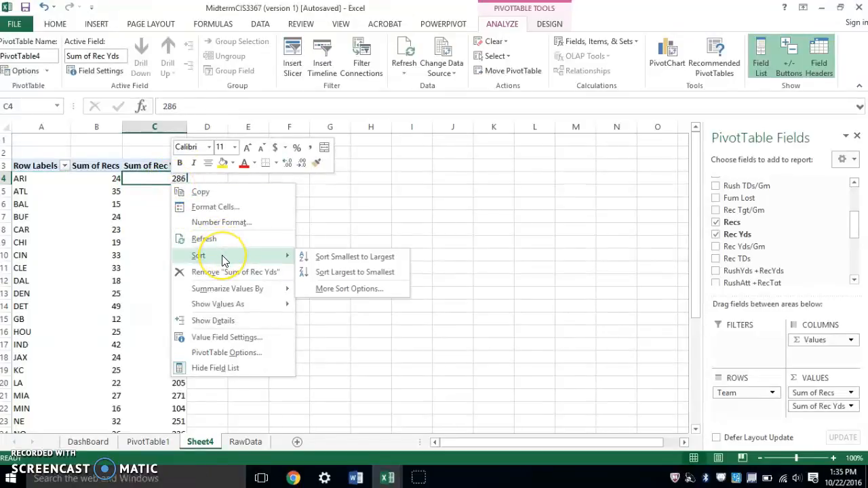
click(339, 271)
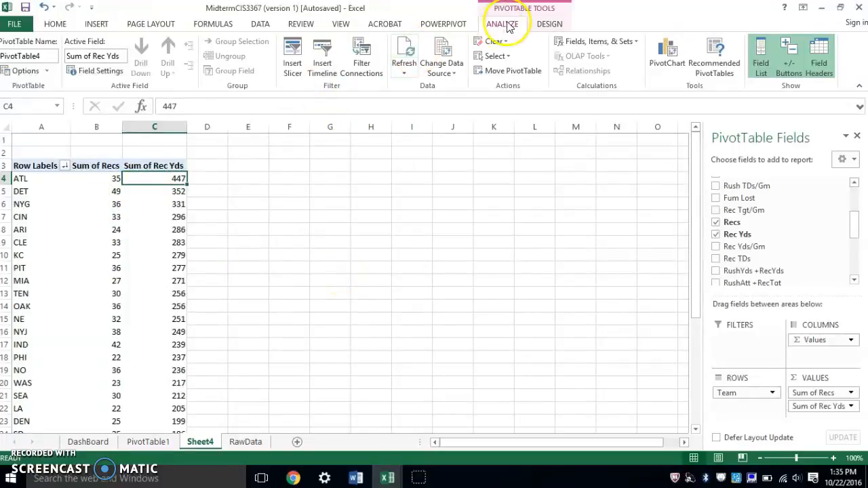
Step: Insert a Clustered Column PivotChart from the receiving PivotTable and position it beside the table at about row 3
click(668, 57)
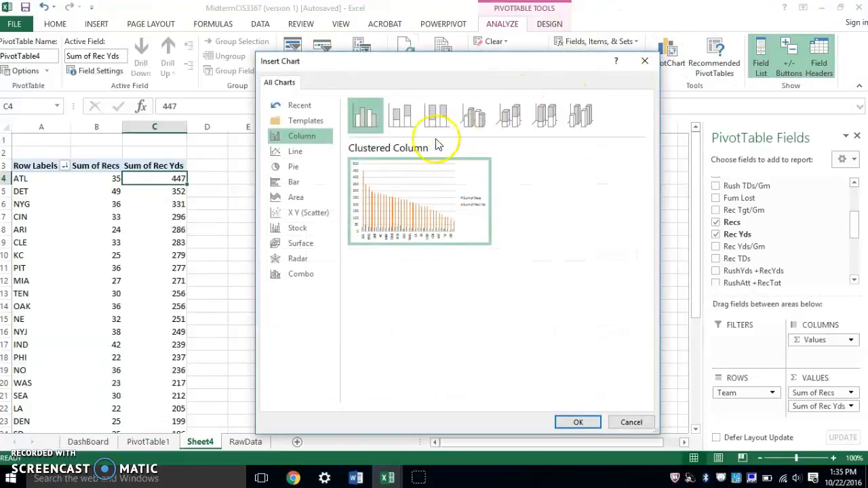
mouse_move(362, 223)
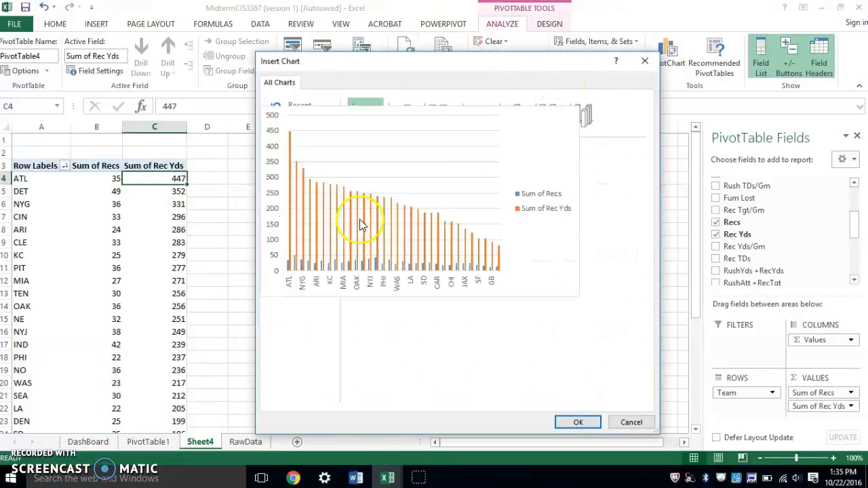
click(578, 422)
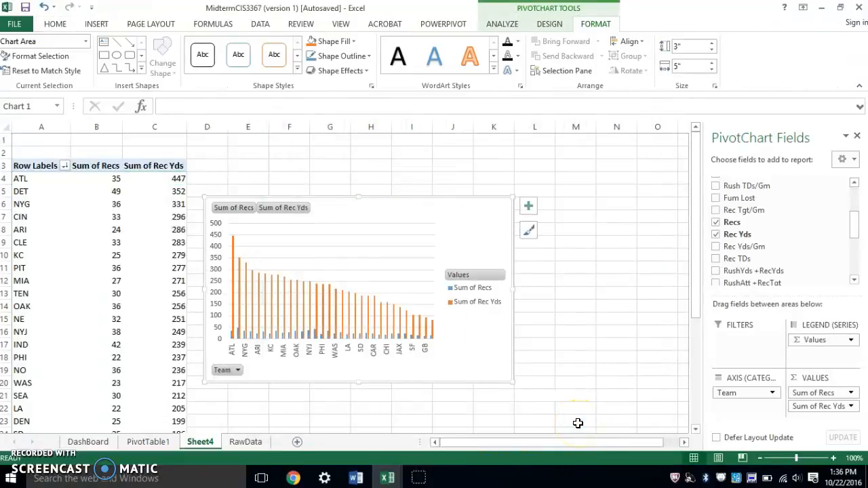
drag(430, 200, 442, 176)
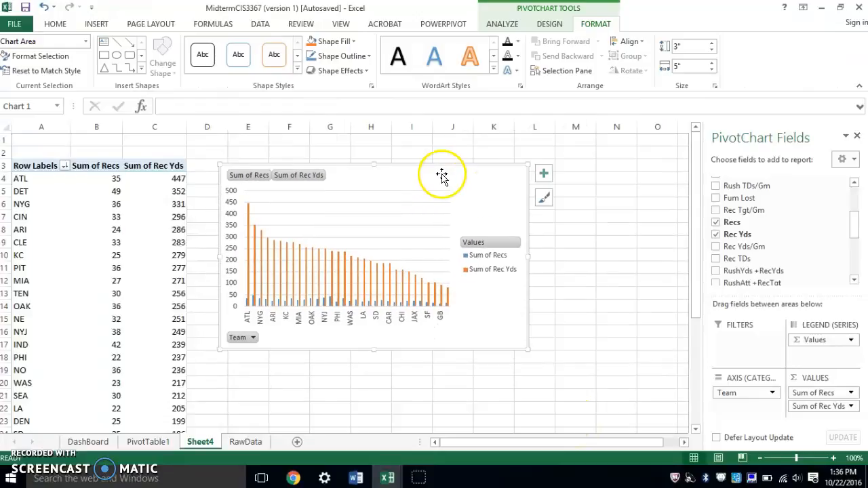
Step: Apply the dark gradient background chart style to the receiving PivotChart
click(544, 197)
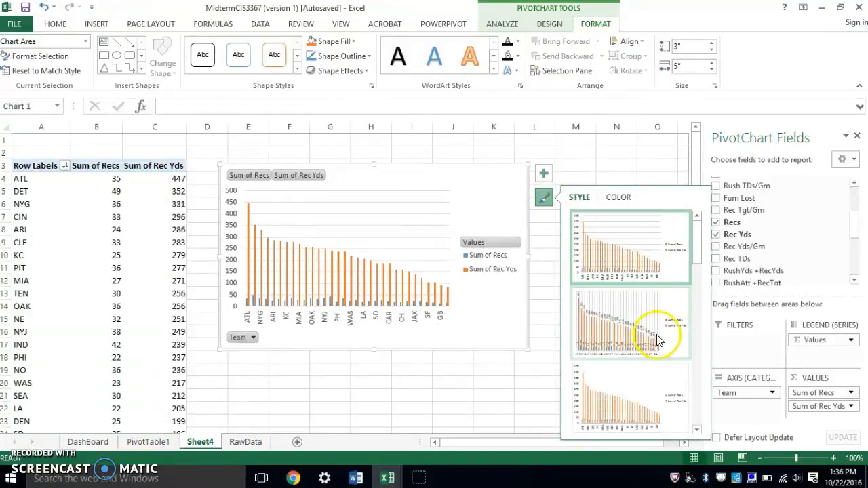
drag(697, 244, 690, 325)
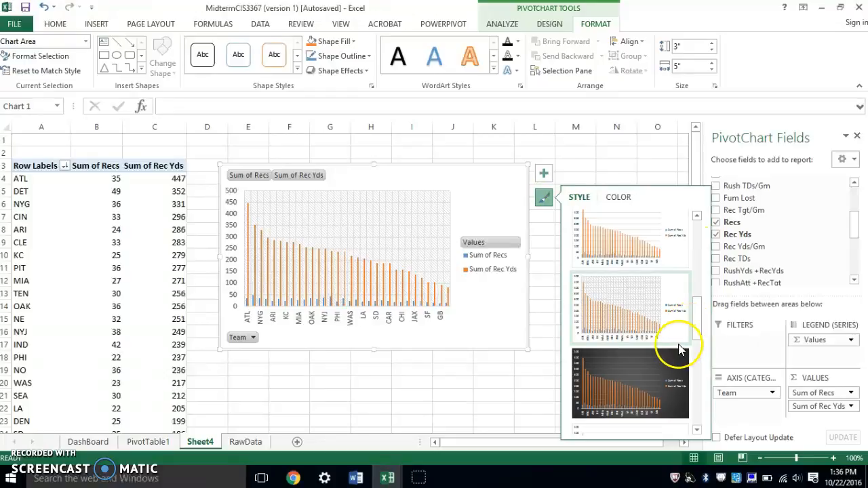
click(675, 365)
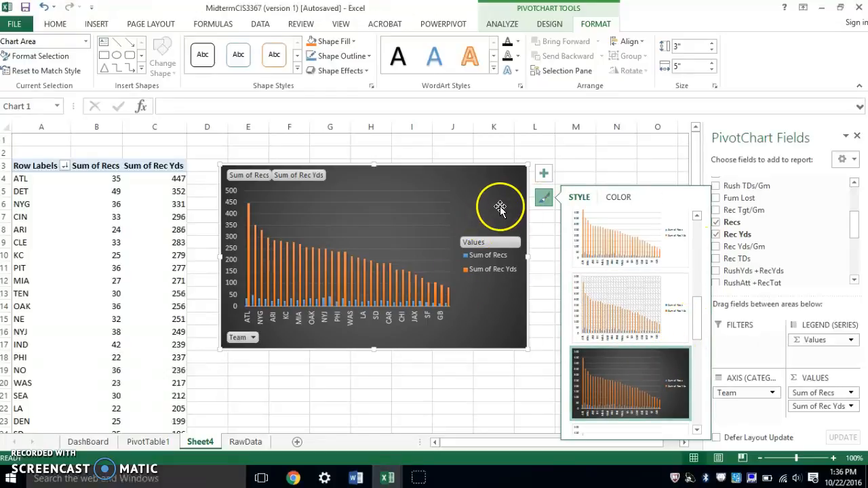
click(628, 168)
click(430, 208)
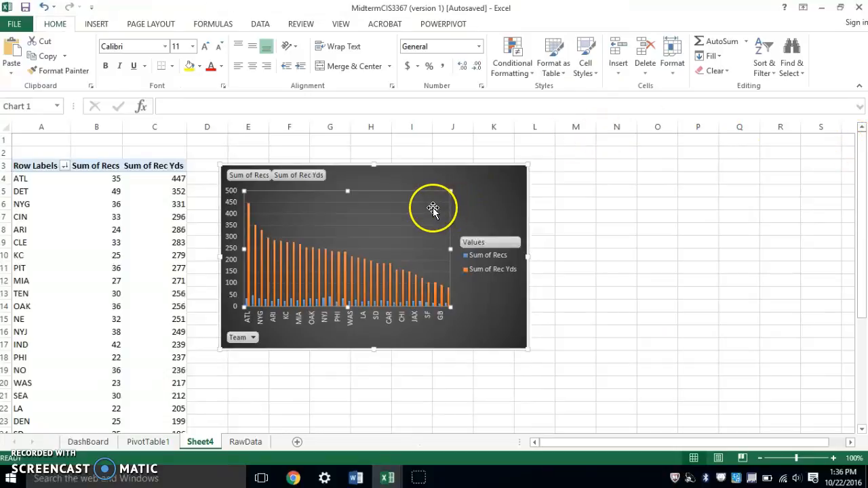
click(502, 26)
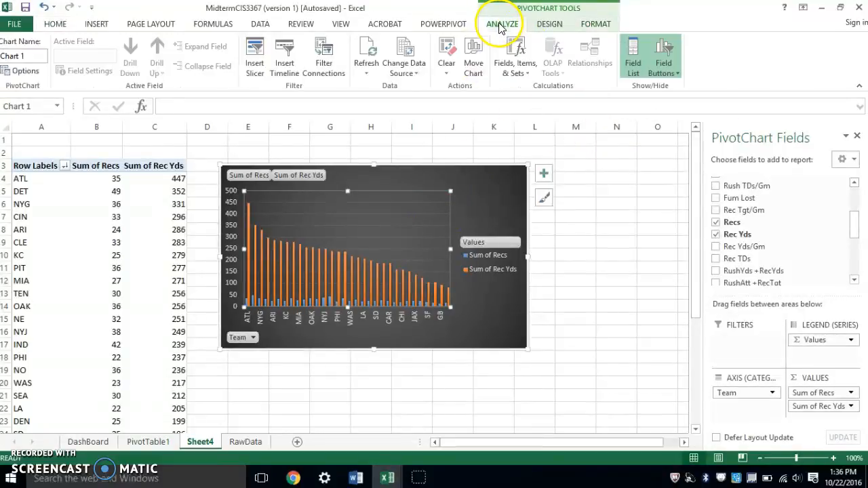
click(252, 66)
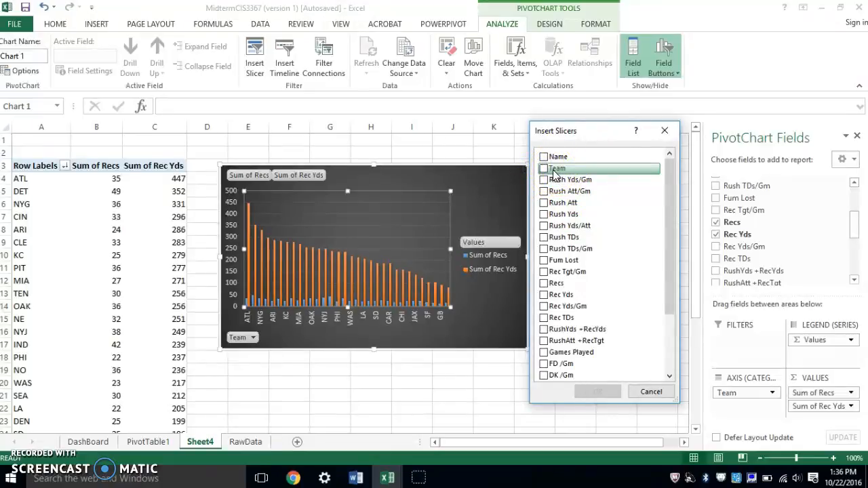
click(652, 391)
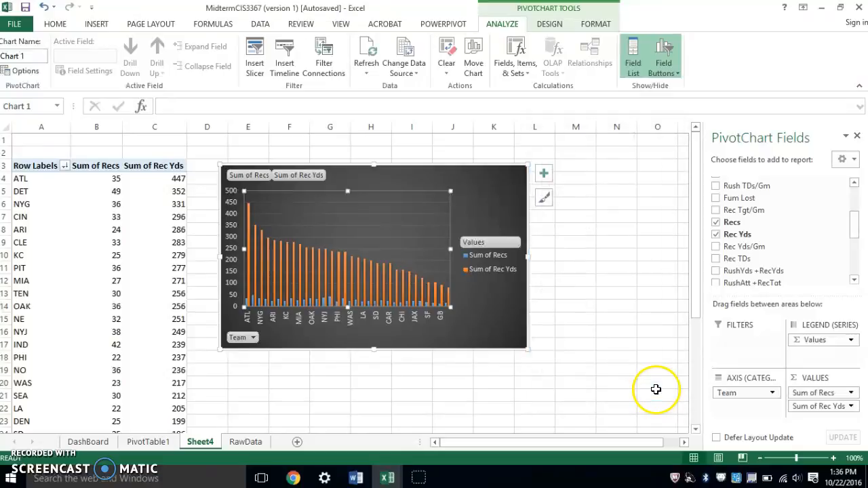
Step: Move the receiving PivotChart from Sheet4 to the DashBoard sheet, placing it beside the Rushing chart at about cell I1
click(476, 184)
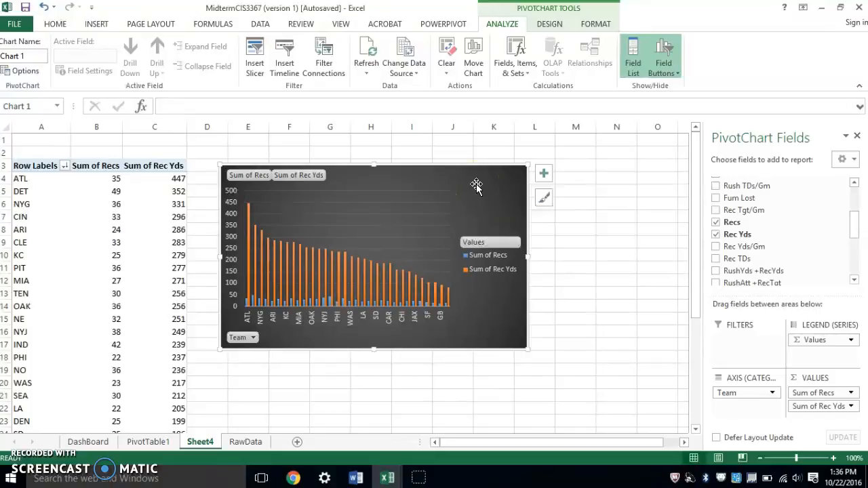
key(Delete)
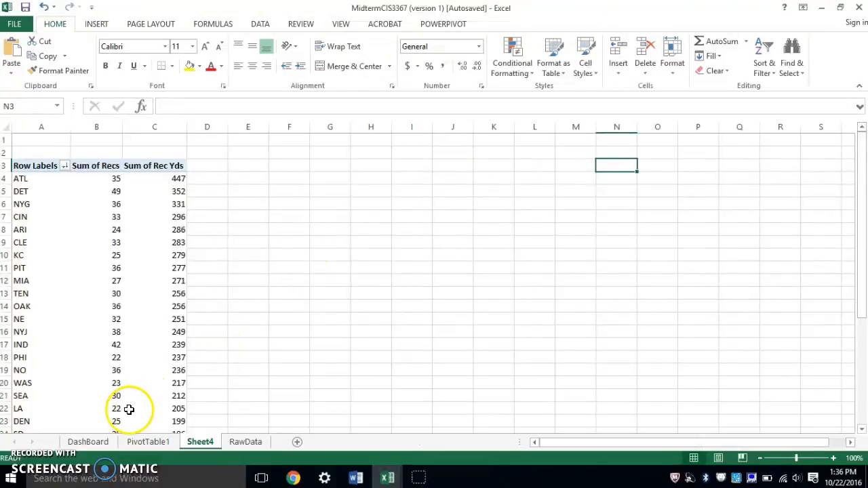
click(88, 442)
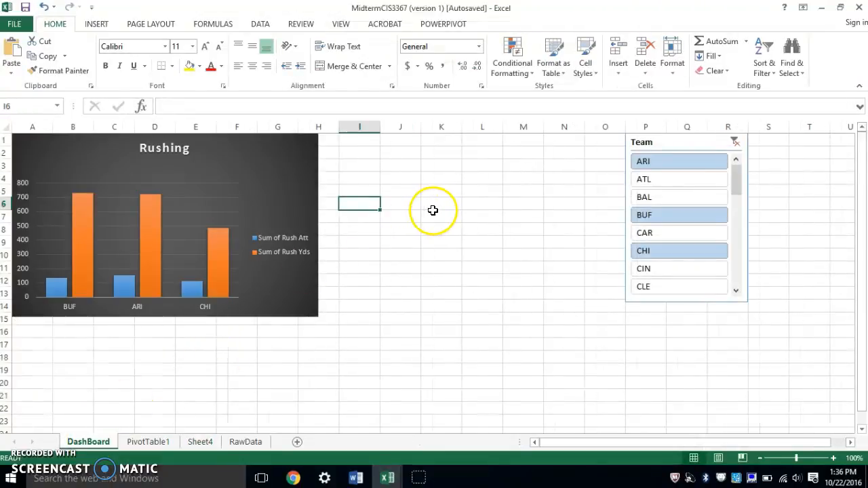
click(433, 213)
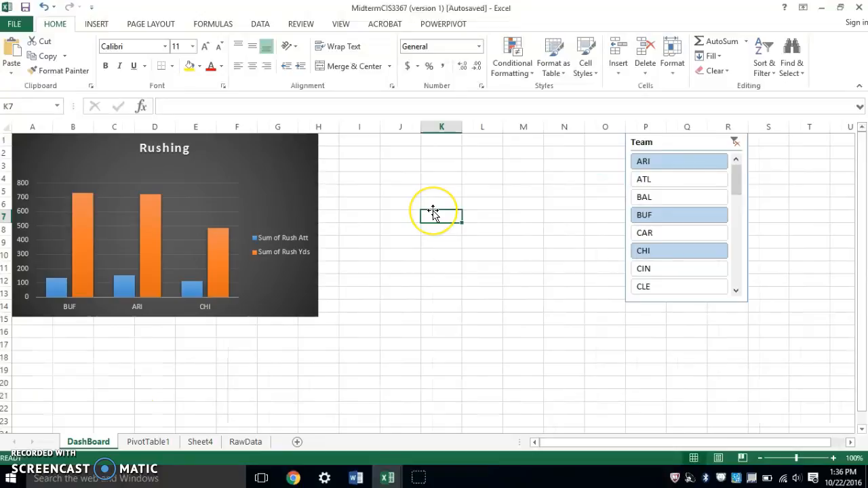
click(365, 155)
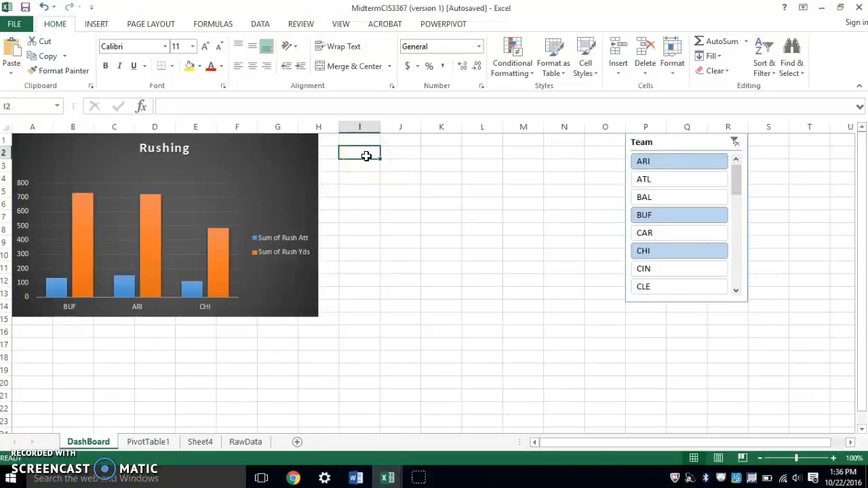
key(ctrl+v)
drag(496, 164, 491, 154)
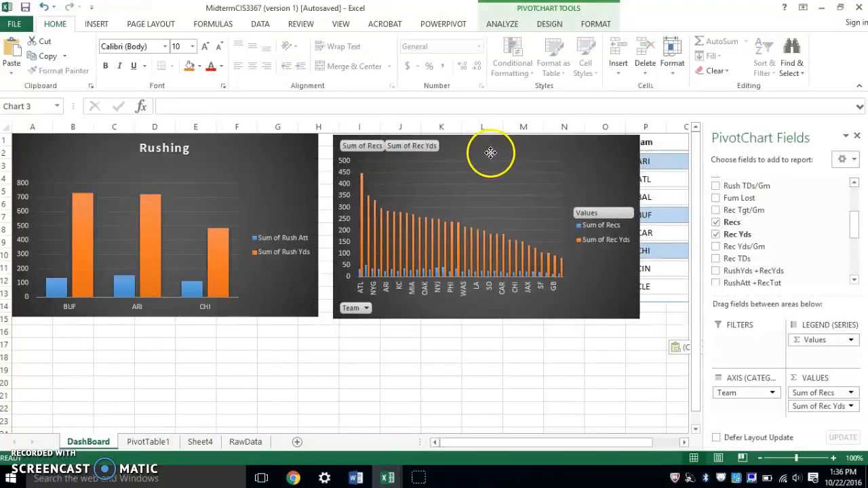
Step: Hide all field buttons on the receiving PivotChart and close the PivotChart field list
right_click(370, 309)
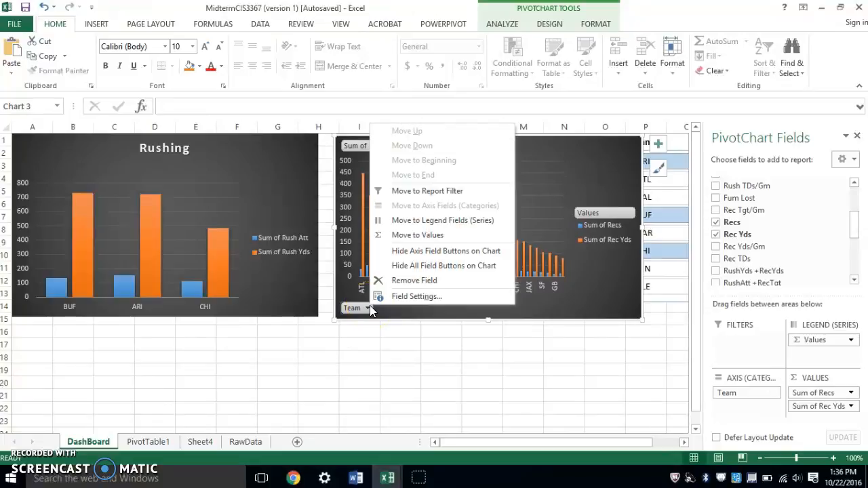
click(433, 269)
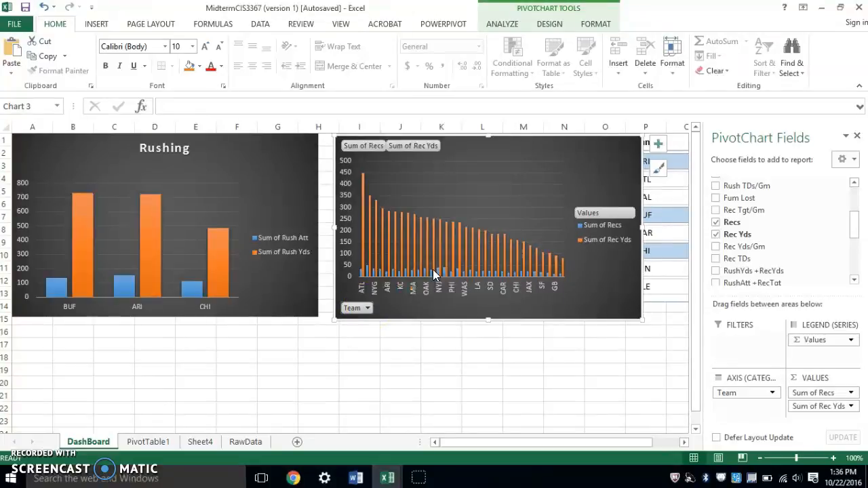
click(857, 137)
Step: Move the Team slicer to about column Q, clear of the receiving chart, and filter it to ARI only
drag(713, 146, 752, 151)
click(779, 148)
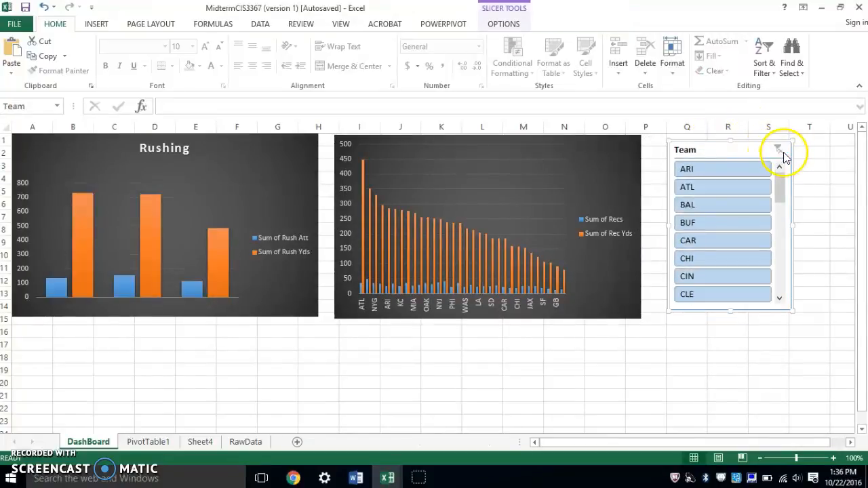
click(742, 169)
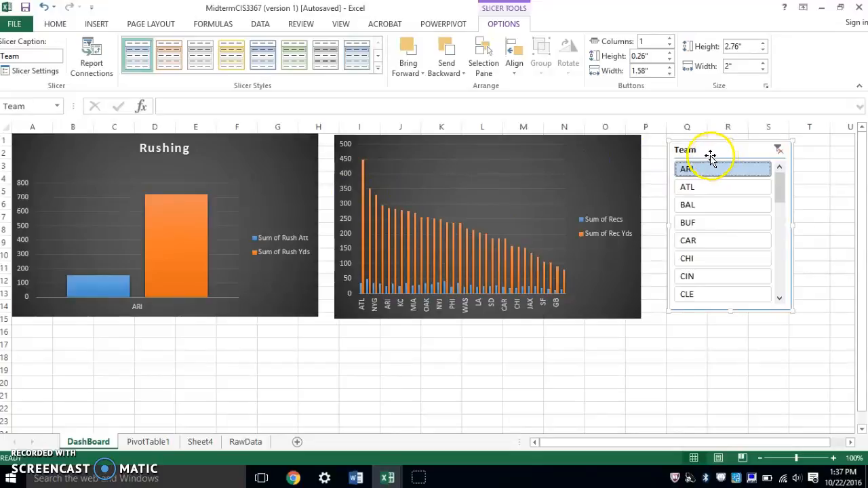
Step: Connect the Team slicer to PivotTable4 on Sheet4 as well, and add ATL and BAL to its selected teams
click(98, 73)
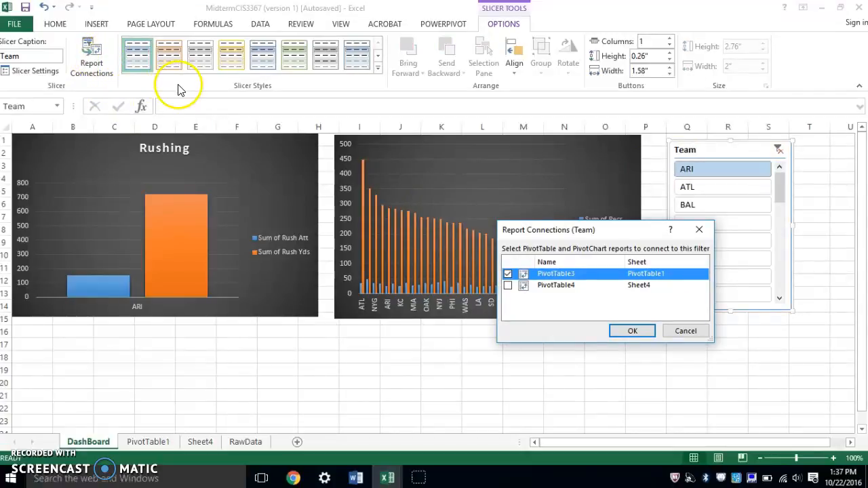
click(508, 287)
click(632, 331)
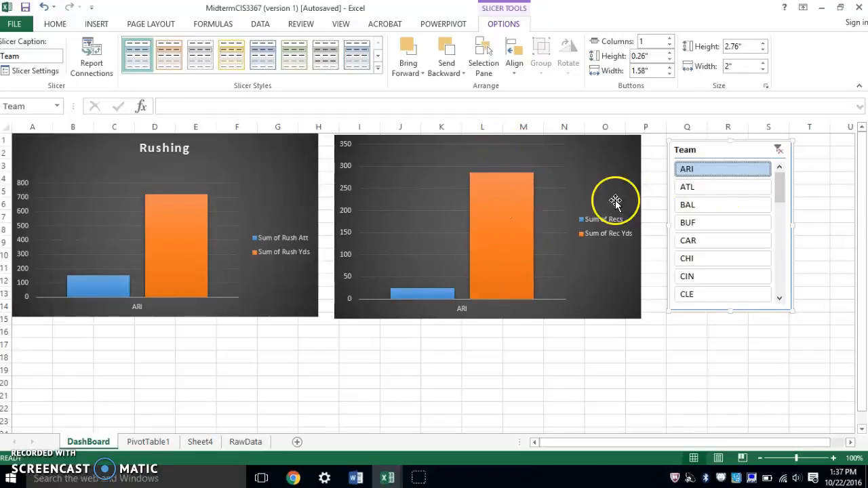
ctrl+click(729, 185)
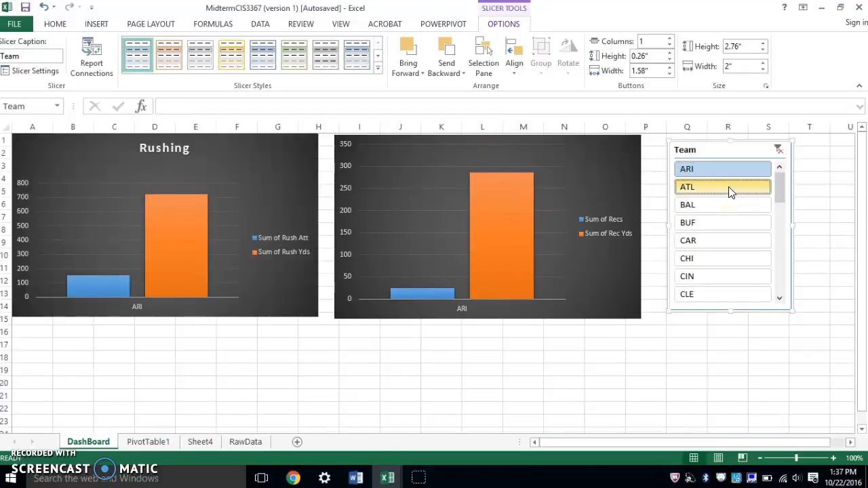
ctrl+click(727, 207)
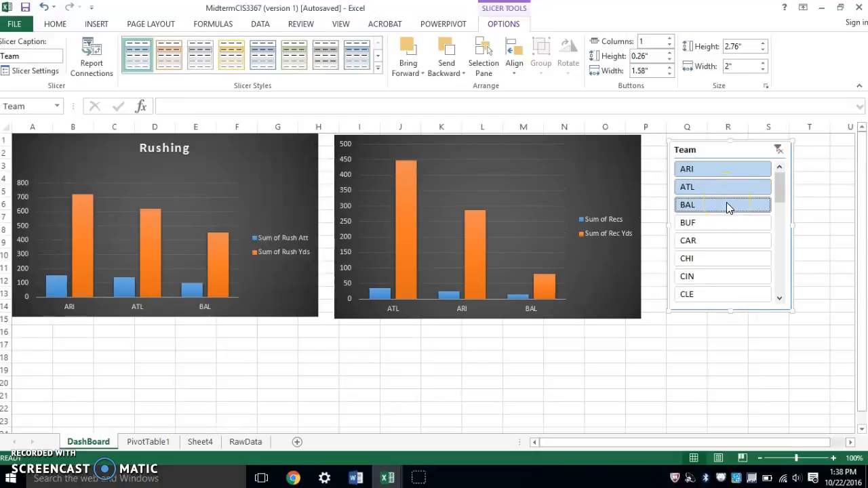